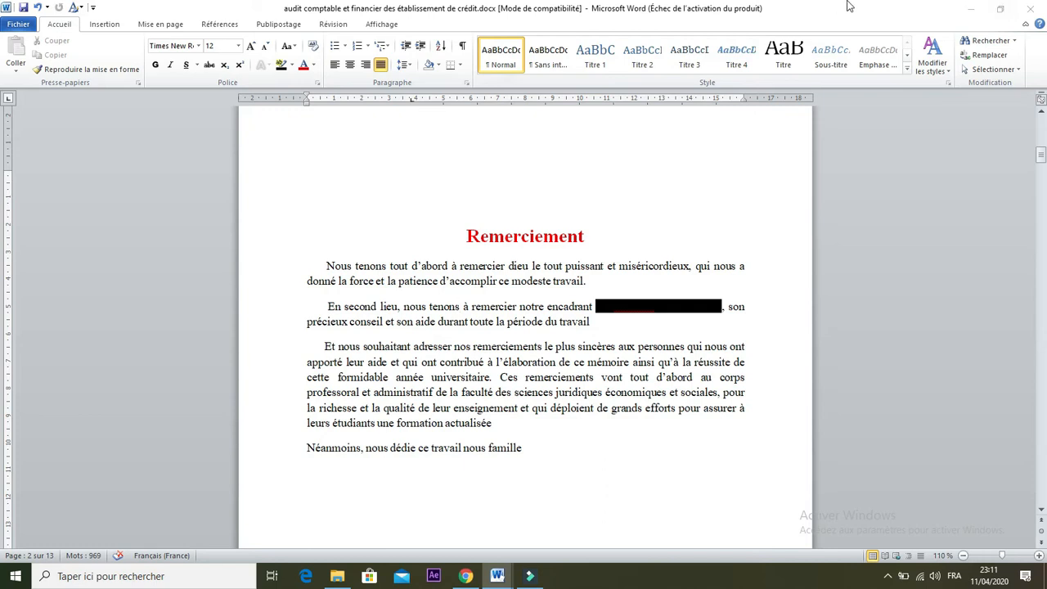
left_click(220, 24)
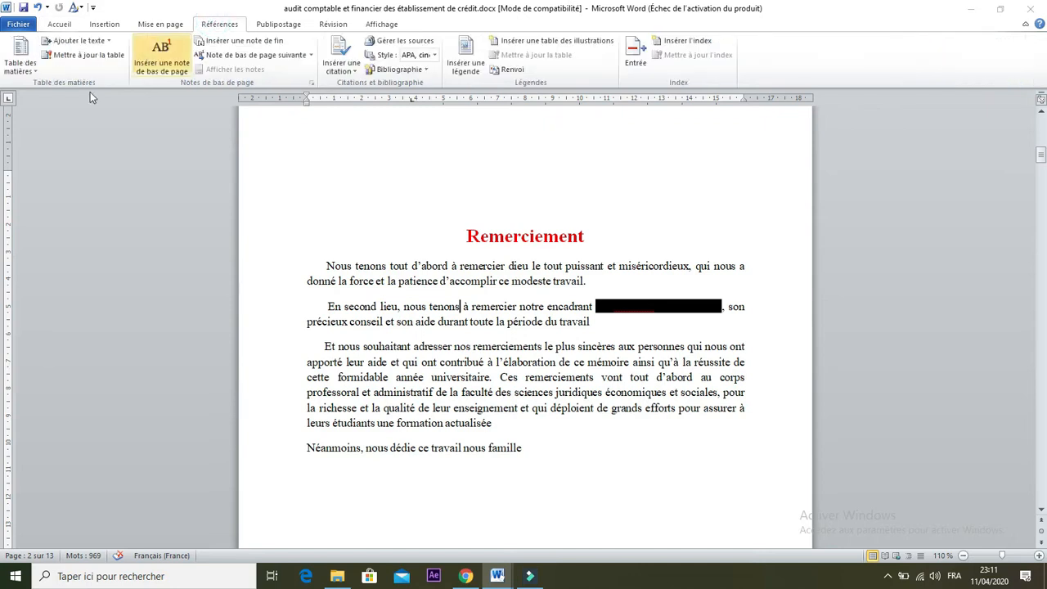
left_click(19, 64)
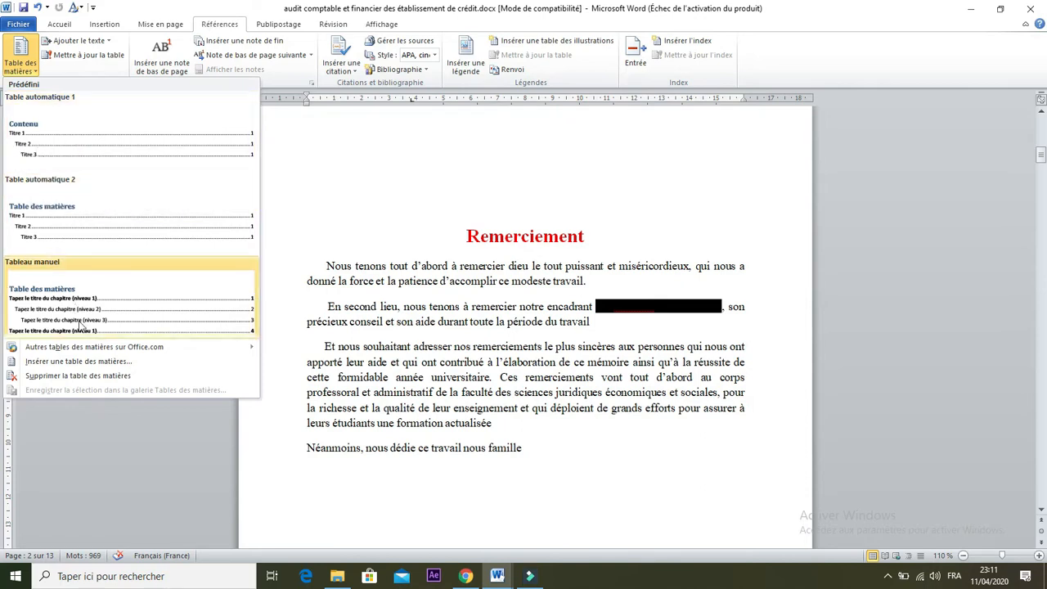
left_click(90, 363)
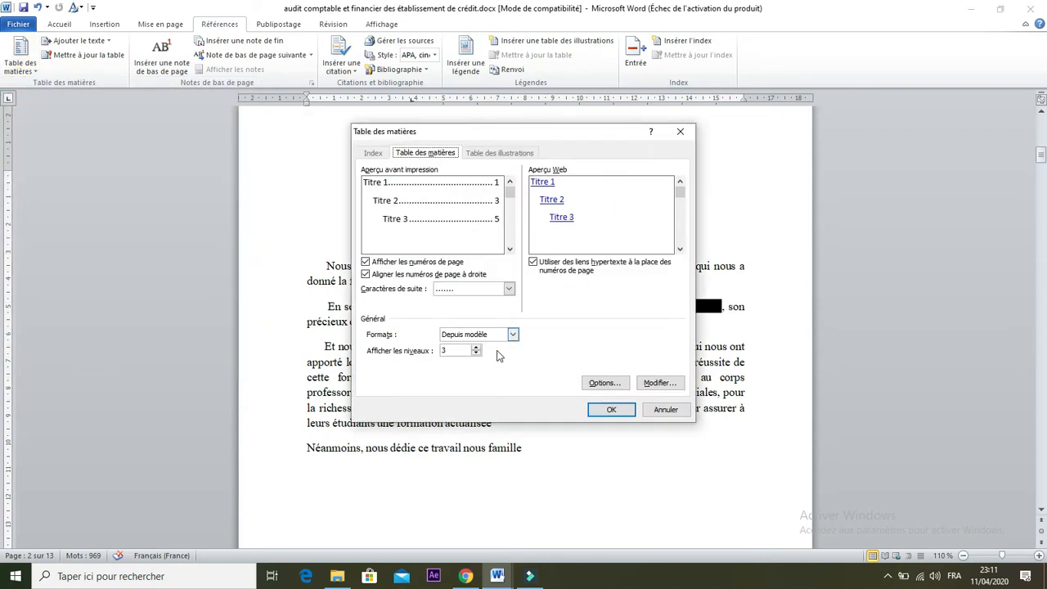
left_click(476, 347)
left_click(476, 347)
left_click(476, 347)
left_click(477, 347)
left_click(477, 355)
left_click(665, 410)
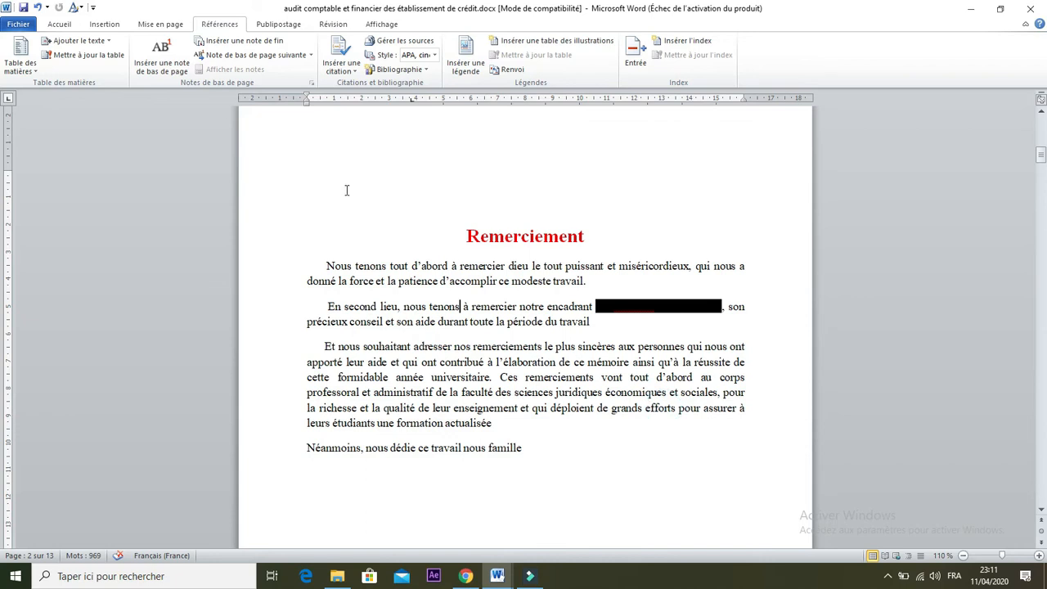
- Apply the Titre 1 style to the "Remerciement" heading on page 2
left_click(76, 28)
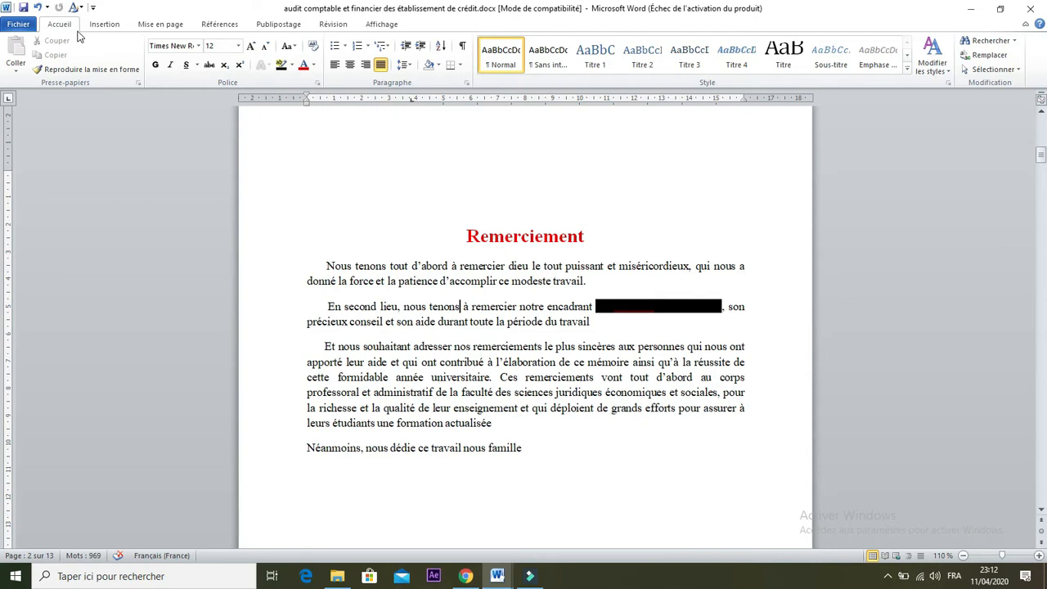
left_click_drag(594, 243, 440, 239)
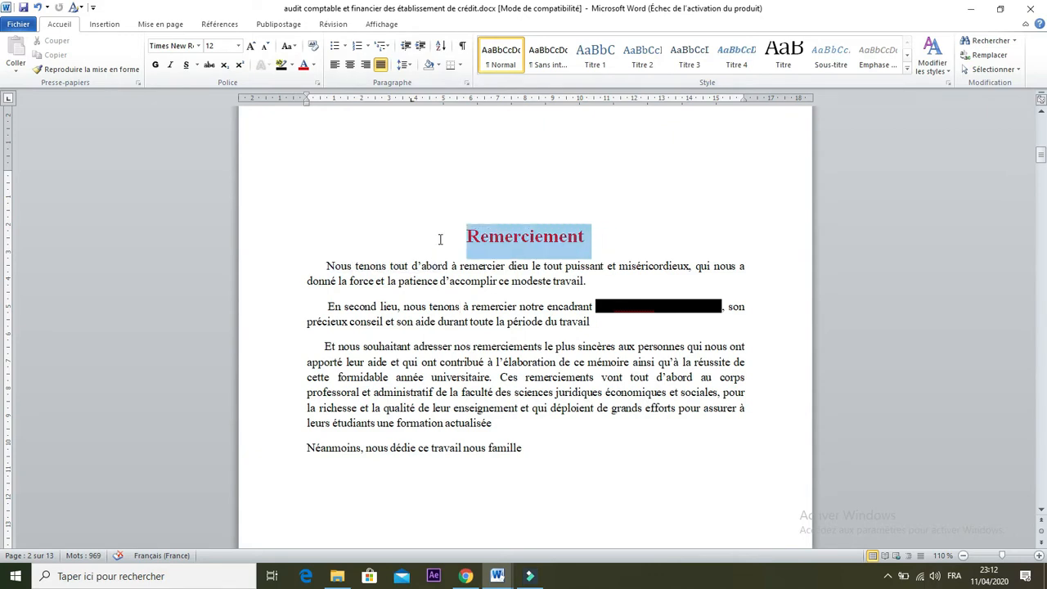
left_click(599, 59)
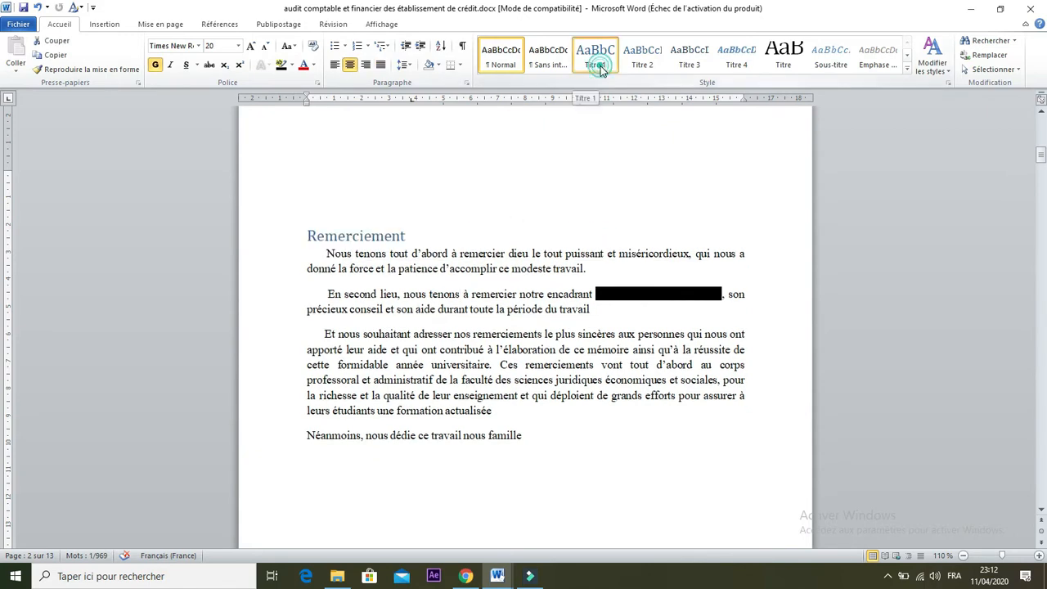
left_click(601, 65)
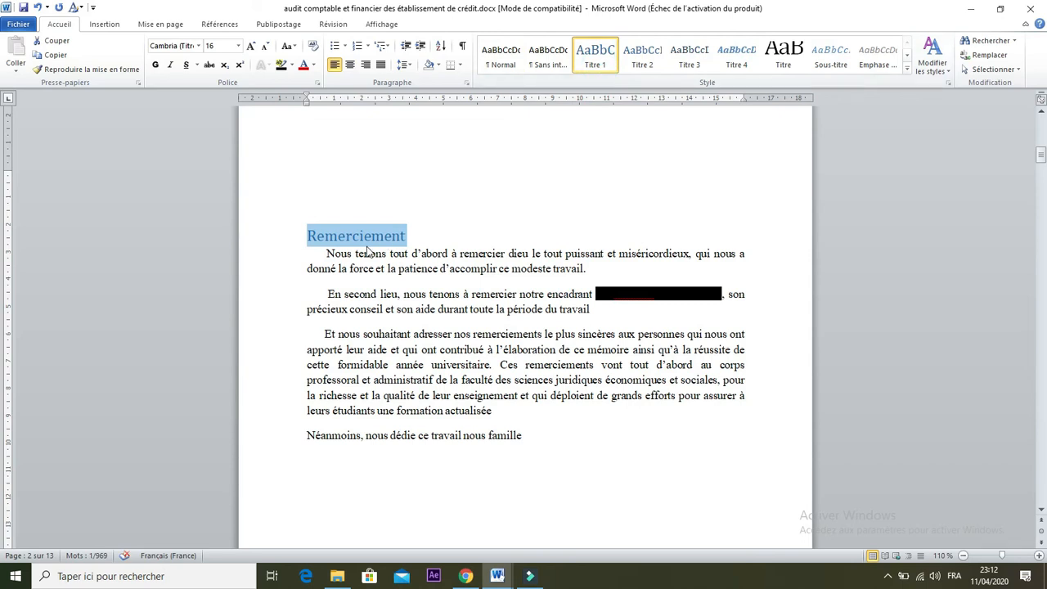
- Modify the Titre 1 style to use Times New Roman, bold, red font colour and centred alignment
right_click(602, 53)
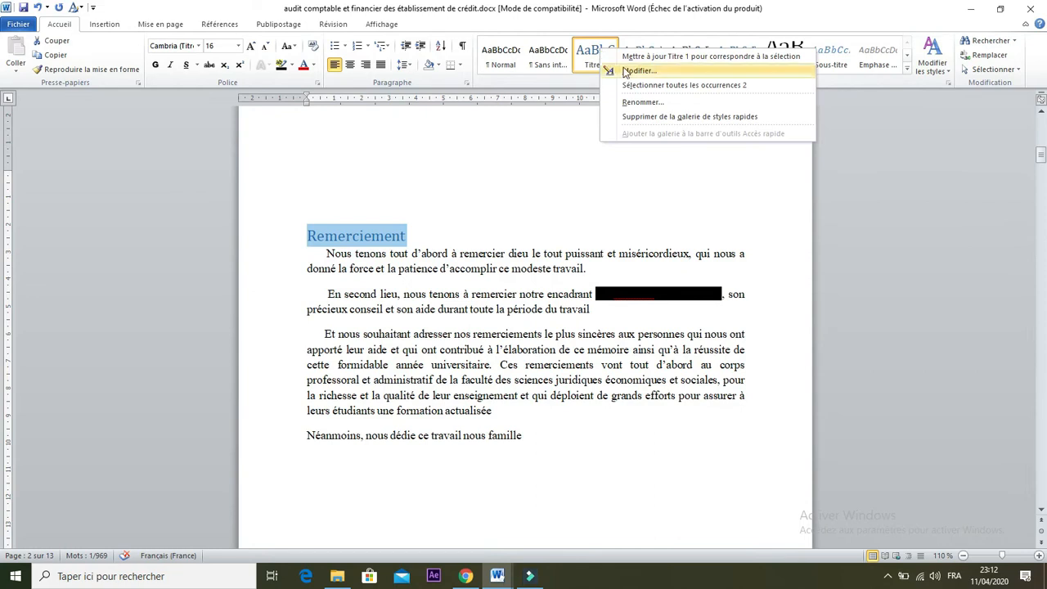
left_click(626, 71)
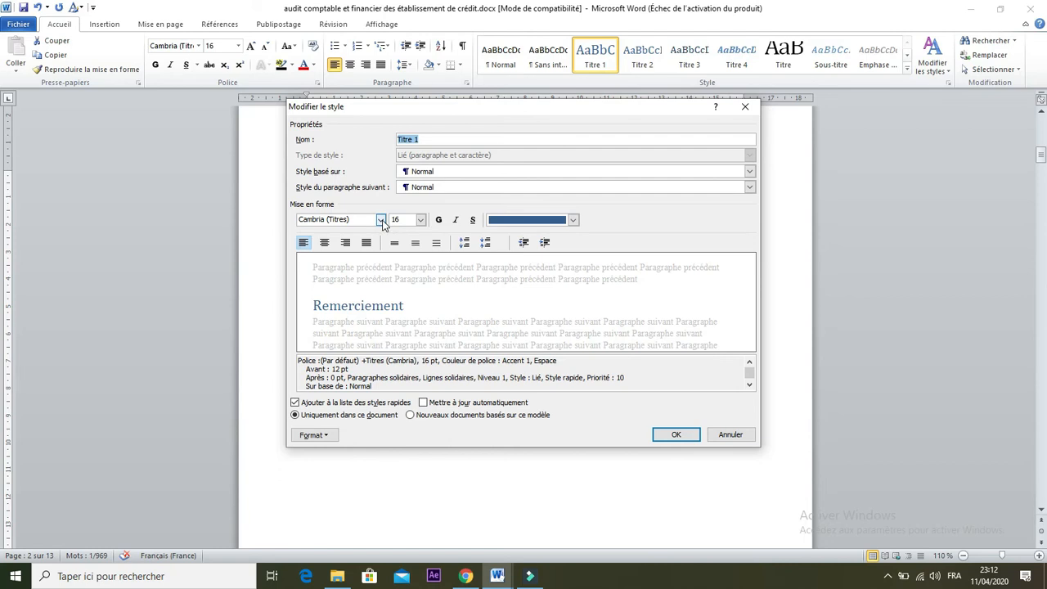
left_click(382, 221)
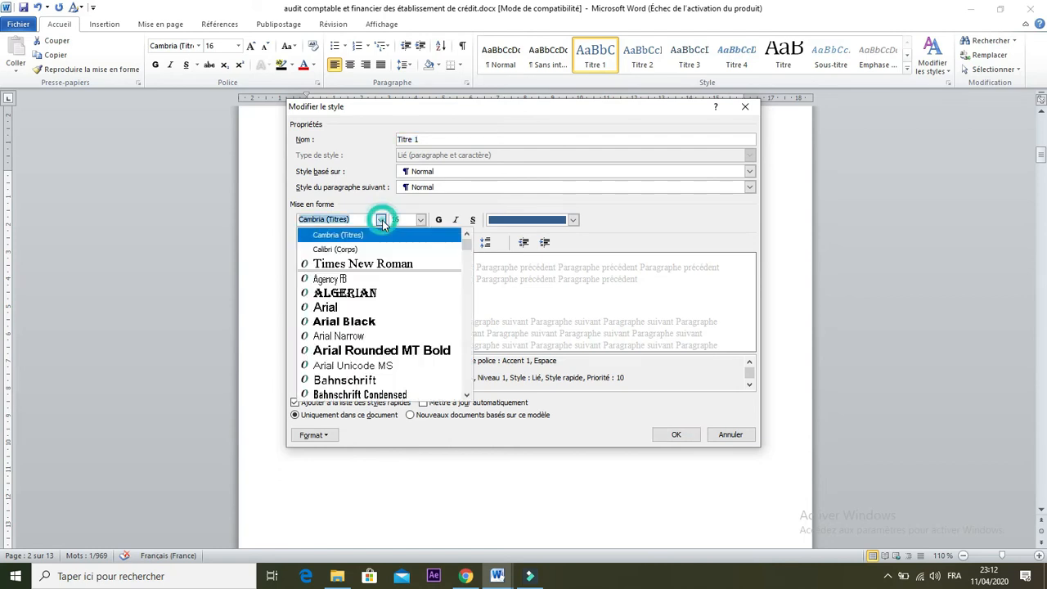
left_click(388, 264)
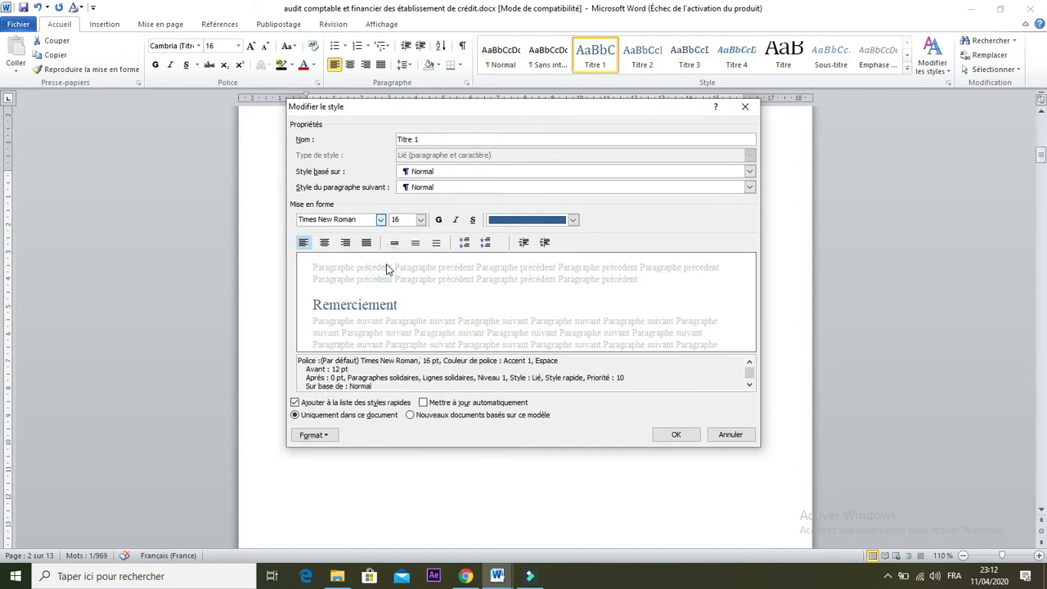
left_click(439, 220)
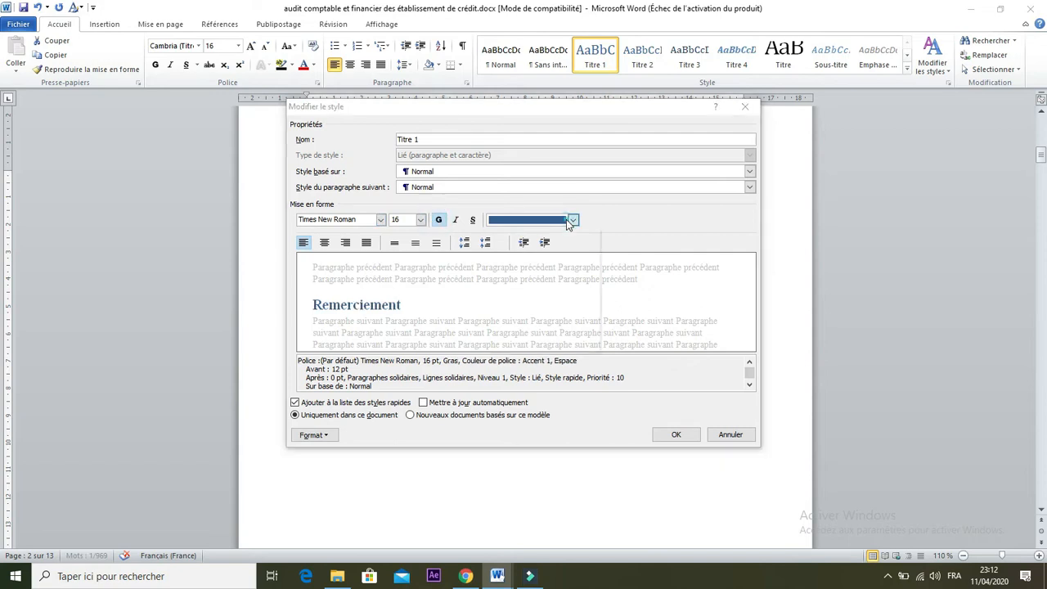
left_click(571, 221)
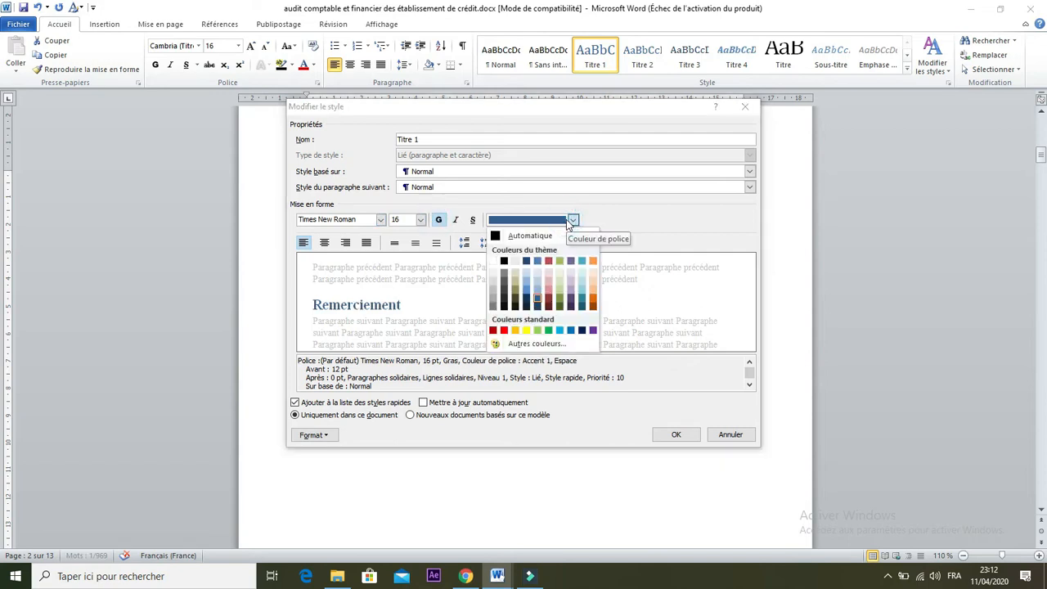
left_click(504, 330)
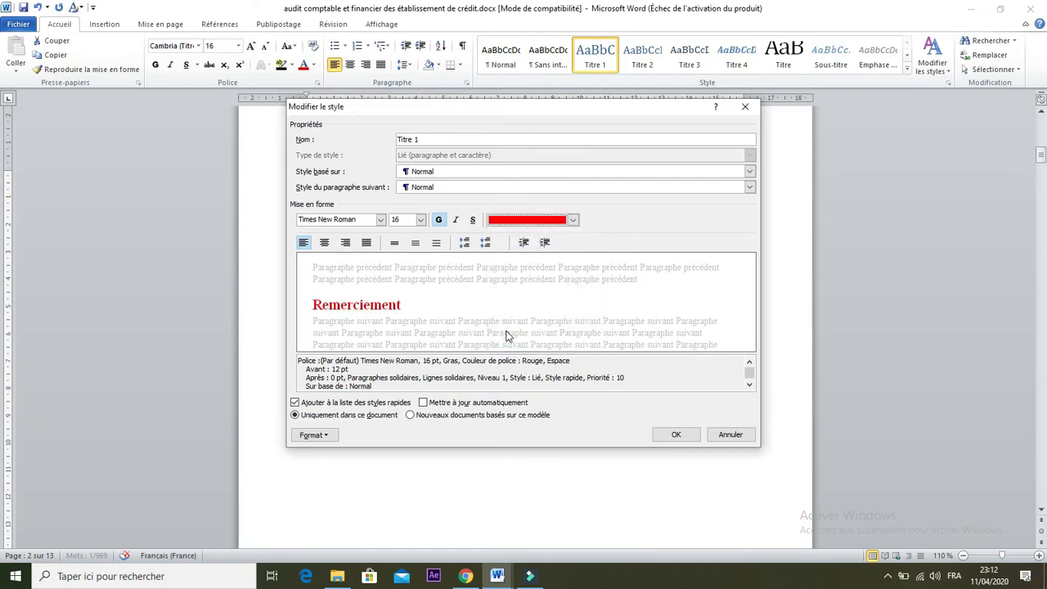
left_click(325, 243)
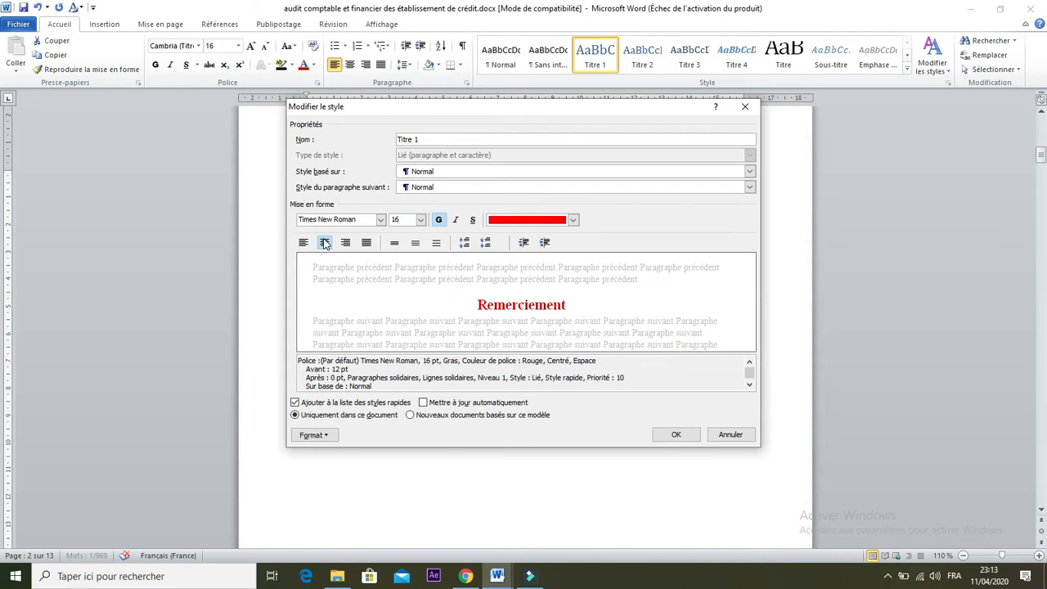
left_click(671, 435)
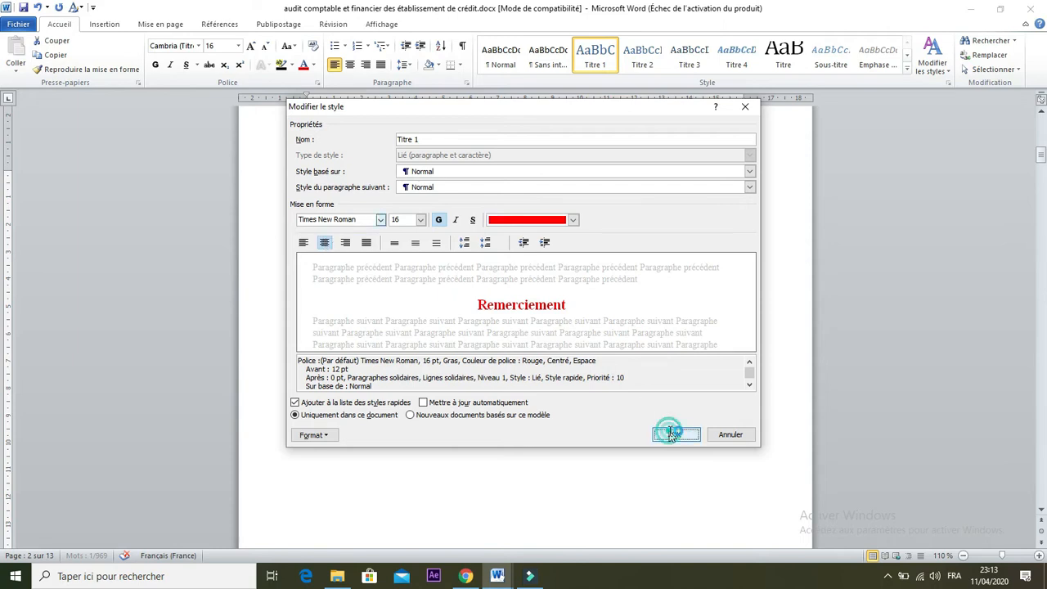
- Apply the Titre 1 style to the "Introduction" heading on page 3
left_click(589, 282)
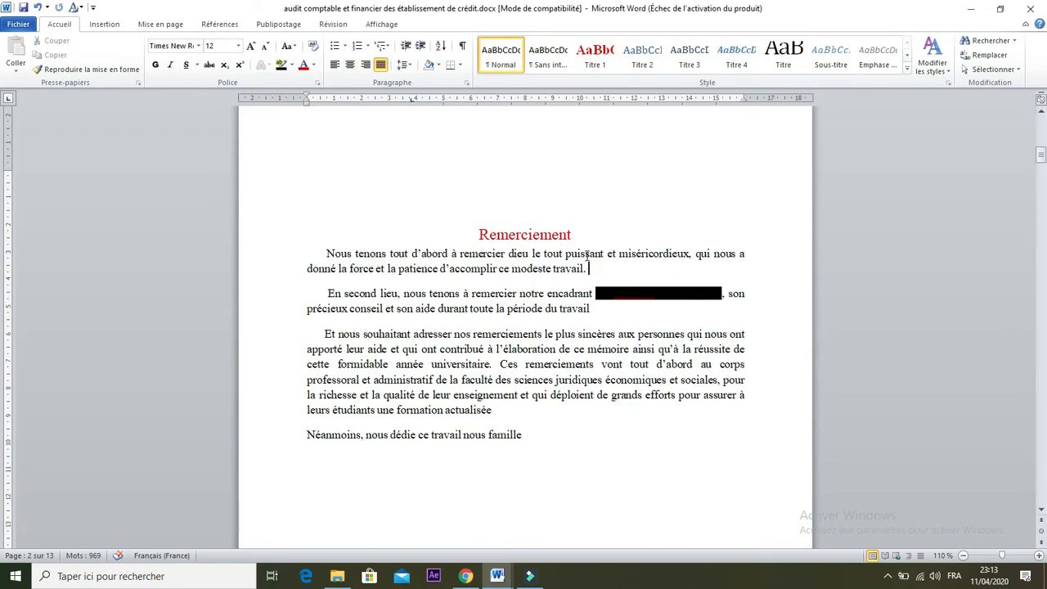
key("Page_Down")
key("Page_Down")
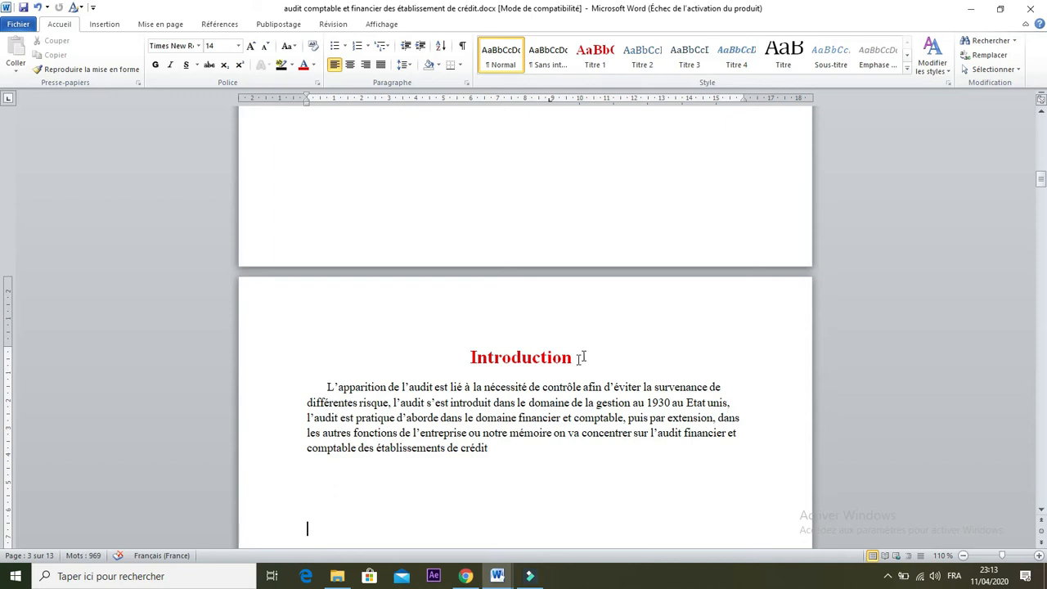
left_click_drag(575, 357, 423, 349)
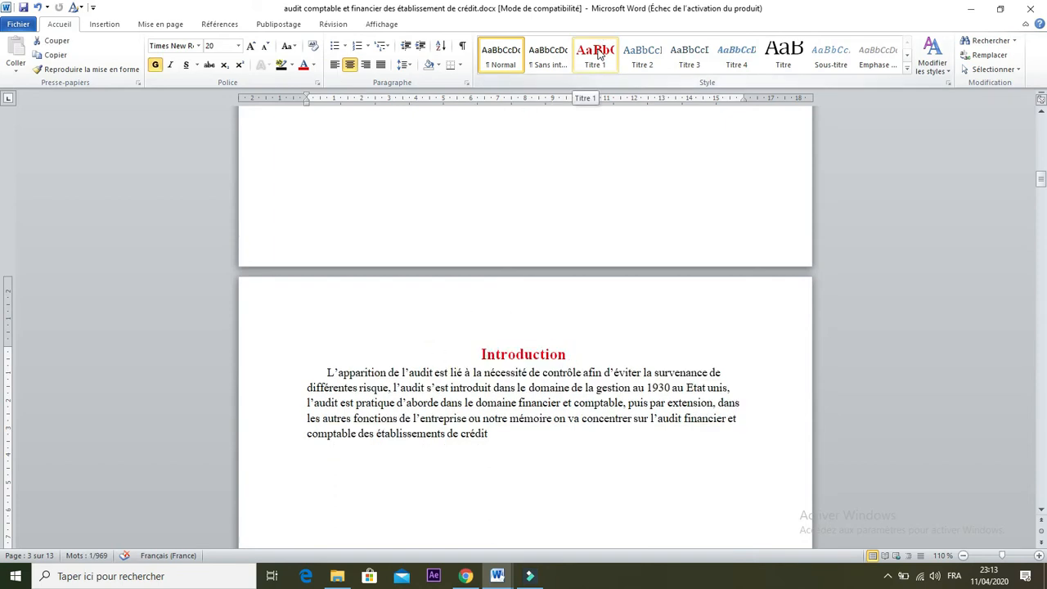
left_click(596, 54)
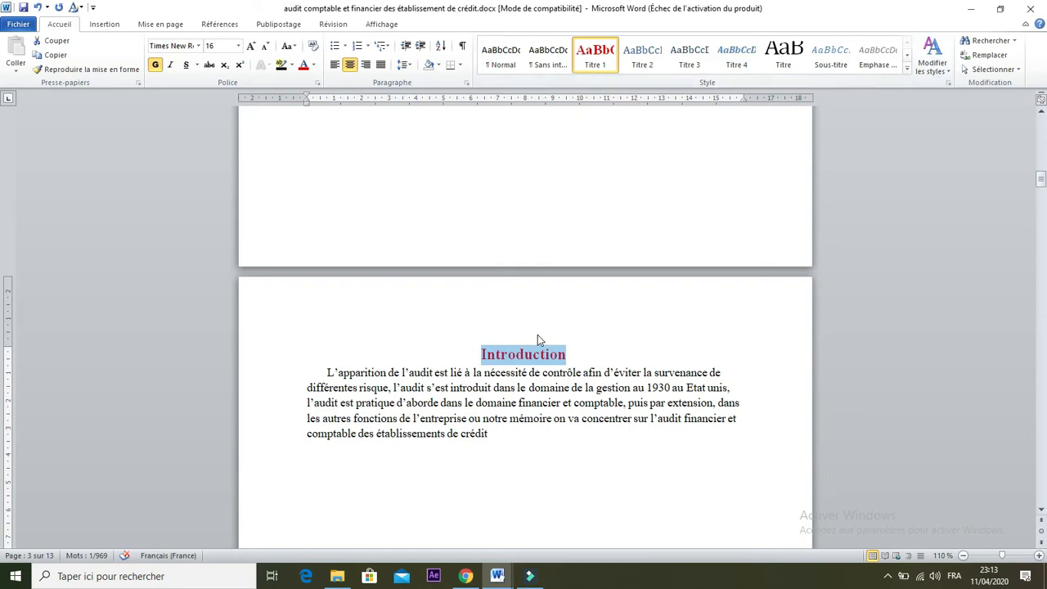
- Apply the Titre 1 style to the chapter heading "CH1 : présentation de contexte" on page 5
key("Down")
key("Down")
key("Down")
key("Down")
key("Down")
key("Down")
key("Down")
key("Down")
key("Down")
key("Down")
key("Down")
key("Down")
key("Down")
key("Down")
key("Down")
key("Down")
key("Down")
key("Down")
key("Down")
key("Down")
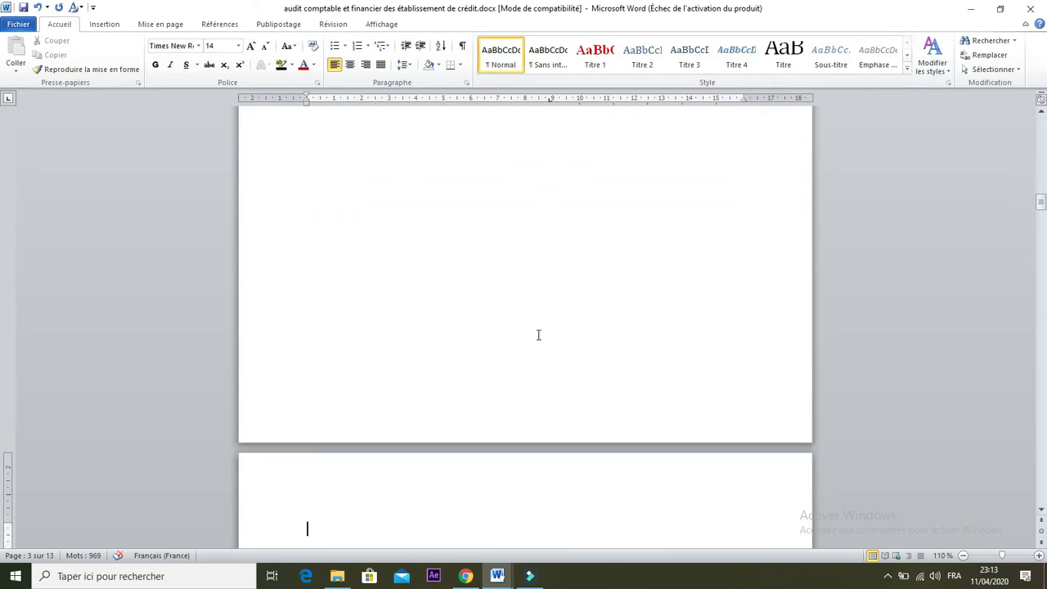
key("Up")
key("Up")
key("Up")
key("Up")
key("Up")
key("Up")
key("Up")
key("Up")
key("Up")
key("Up")
key("Up")
key("Up")
key("Up")
key("Up")
key("Up")
key("Up")
key("Up")
key("Up")
key("Up")
key("Up")
key("Up")
key("Up")
key("Down")
key("Down")
key("Down")
key("Down")
key("Down")
key("Down")
key("Down")
key("Down")
key("Down")
key("Down")
key("Down")
key("Down")
key("Down")
key("Down")
key("Down")
key("Down")
key("Down")
key("Down")
key("Down")
key("Down")
key("Down")
key("Down")
key("Down")
key("Down")
key("Down")
key("Down")
key("Down")
key("Down")
key("Down")
key("Down")
key("Down")
key("Down")
key("Down")
key("Down")
key("Down")
key("Down")
key("Down")
key("Down")
key("Down")
key("Down")
key("Down")
key("Down")
key("Down")
key("Down")
key("Down")
key("Down")
key("Down")
key("Down")
key("Down")
key("Down")
key("Down")
key("Down")
left_click(403, 199)
key("Down")
key("Down")
key("Down")
key("Down")
key("Down")
key("Down")
key("Down")
key("Down")
key("Down")
key("Down")
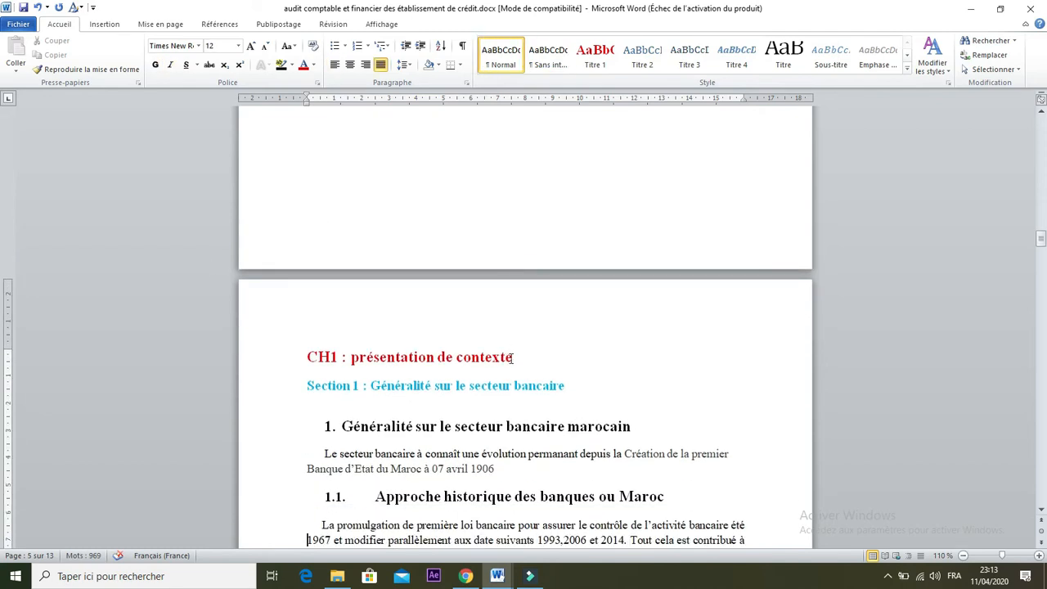
left_click_drag(516, 358, 351, 358)
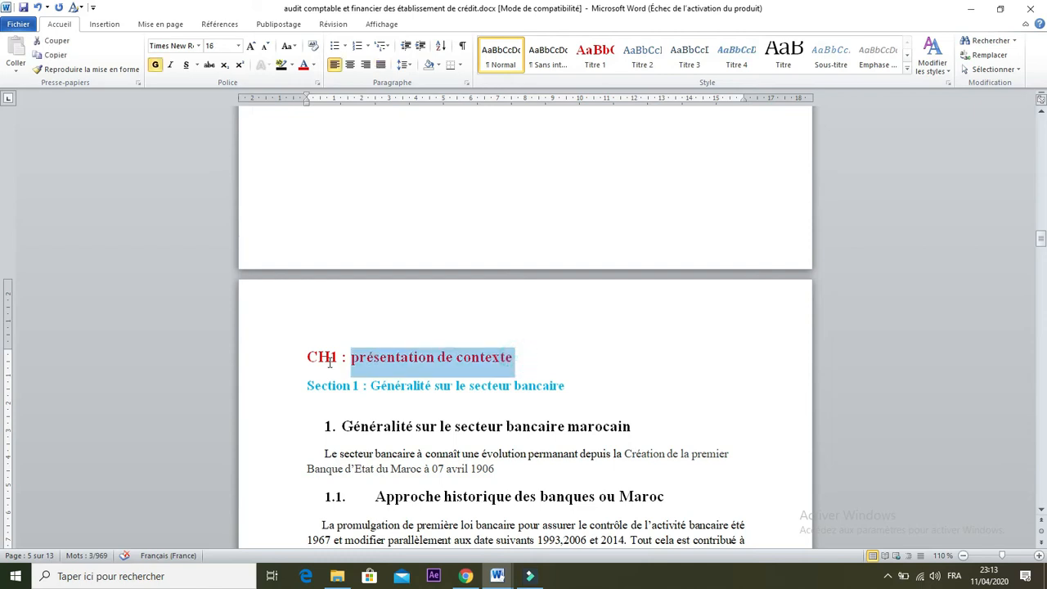
left_click(509, 386)
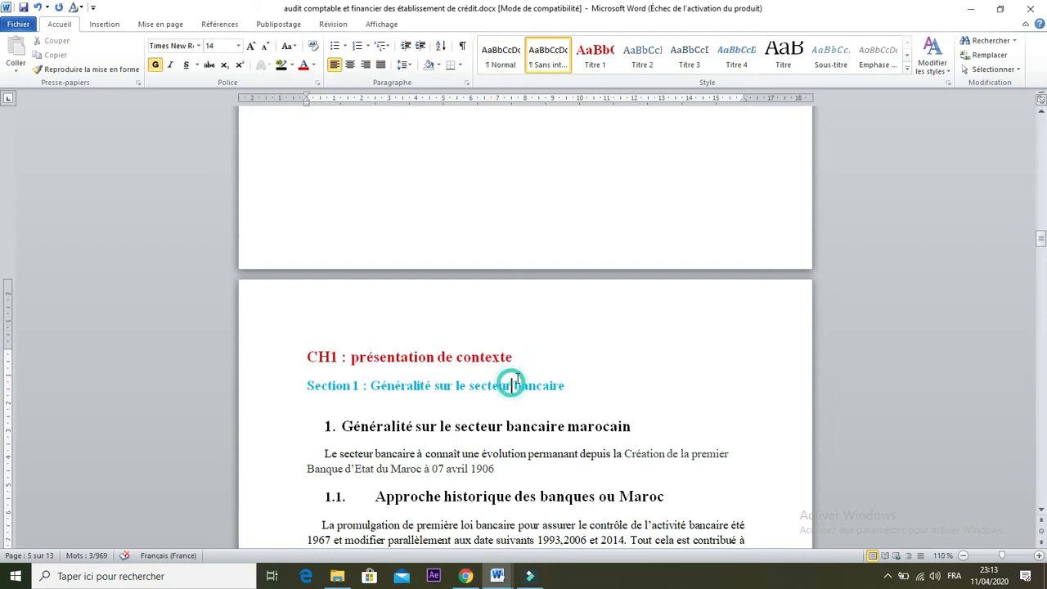
left_click_drag(519, 357, 317, 360)
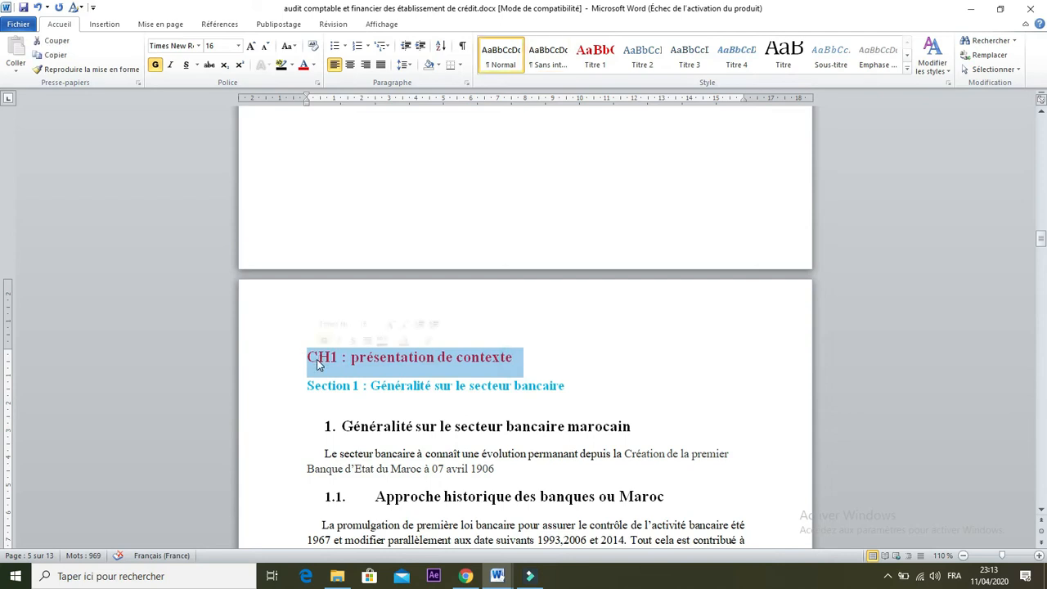
left_click(605, 66)
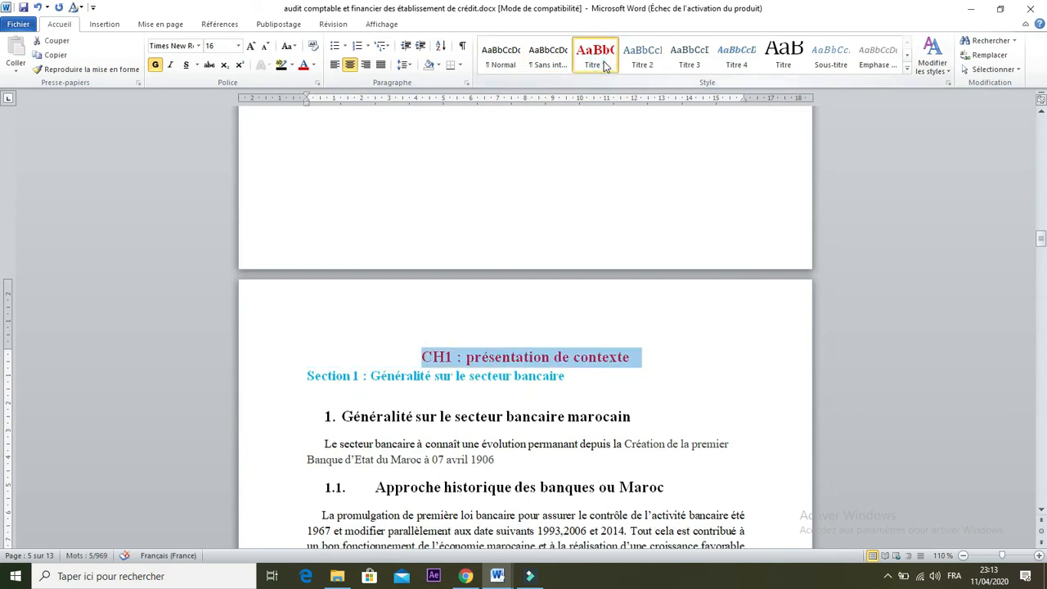
left_click(527, 355)
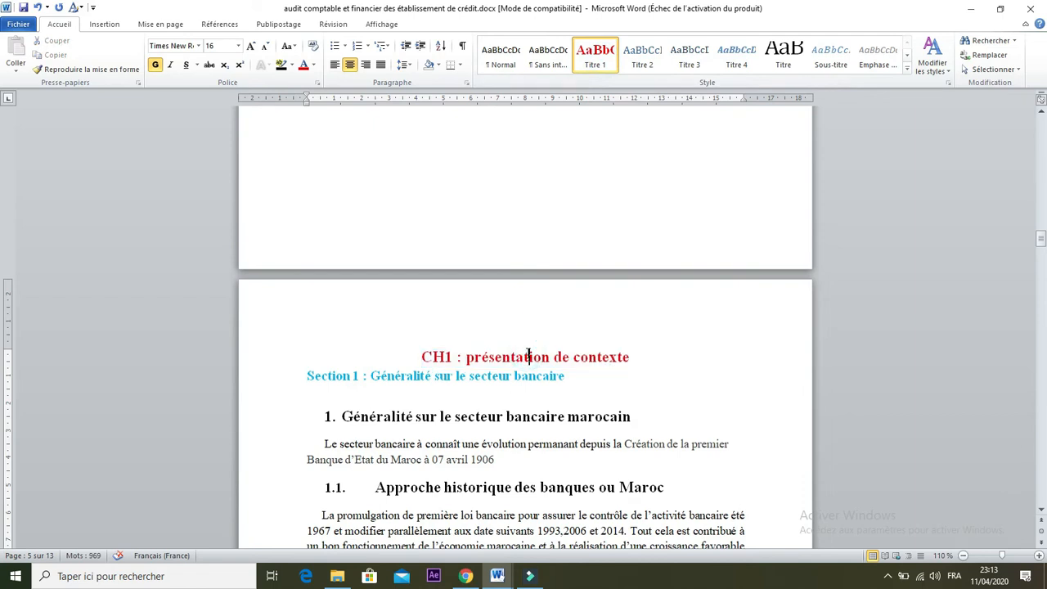
- Apply the Titre 2 style to the heading "Section 1 : Généralité sur le secteur bancaire"
left_click(465, 414)
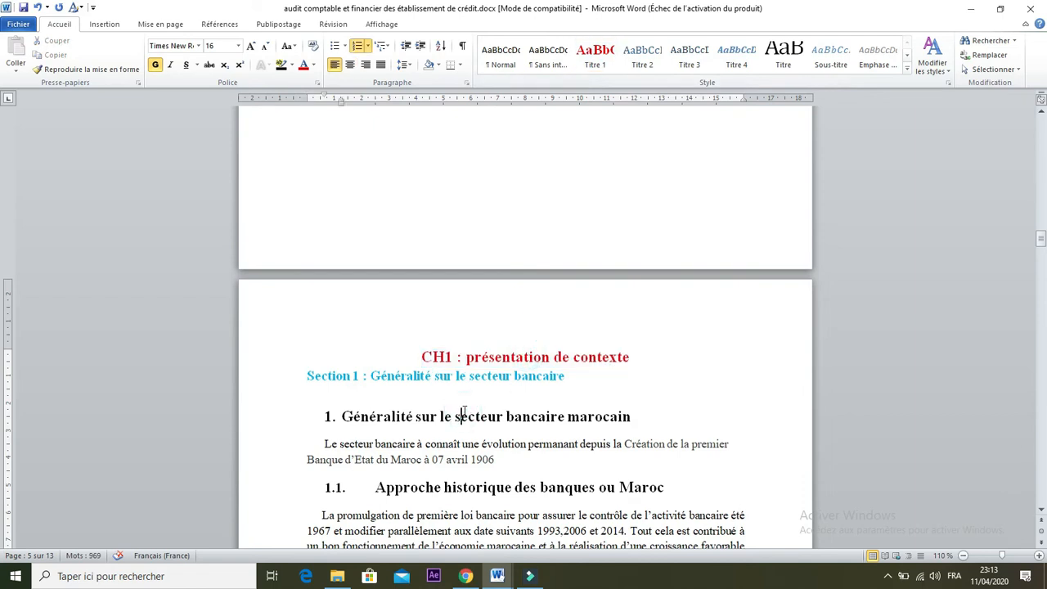
left_click_drag(569, 379, 310, 377)
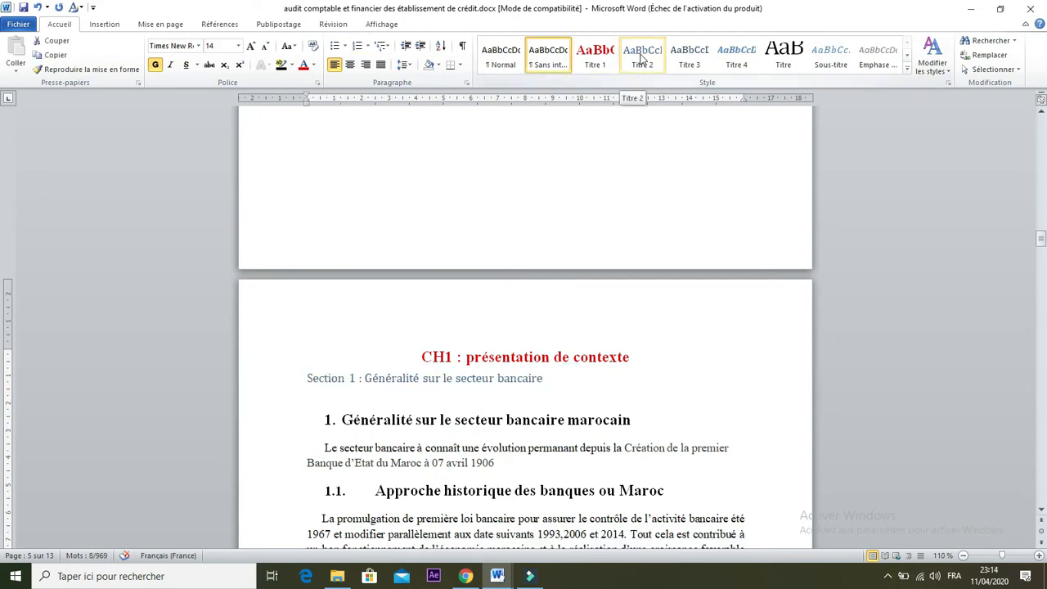
left_click(643, 56)
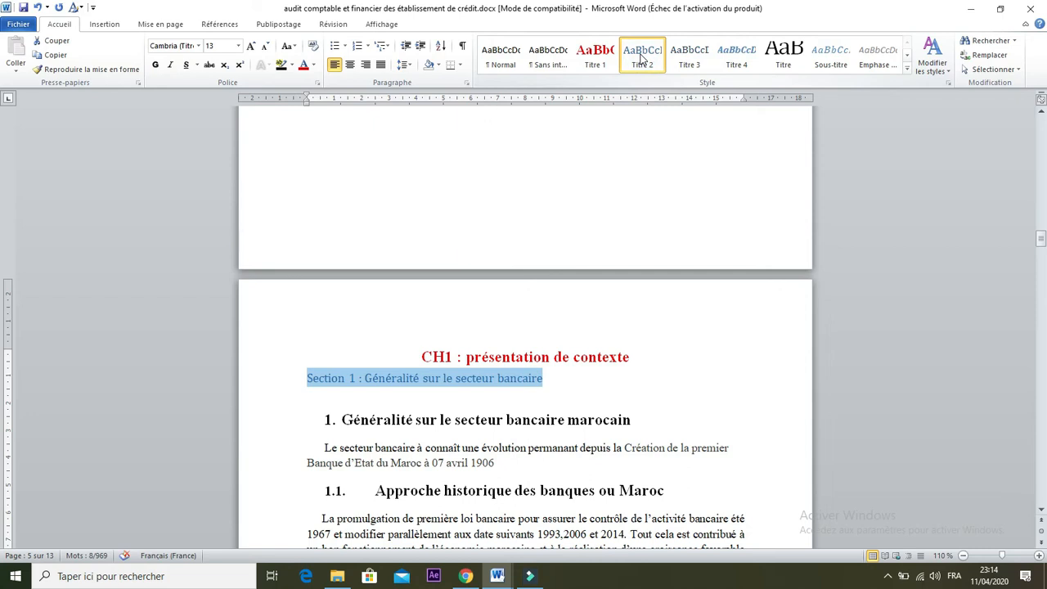
- Modify the Titre 2 style to use Times New Roman, size 16 and a dark teal Accent 5 font colour
right_click(642, 57)
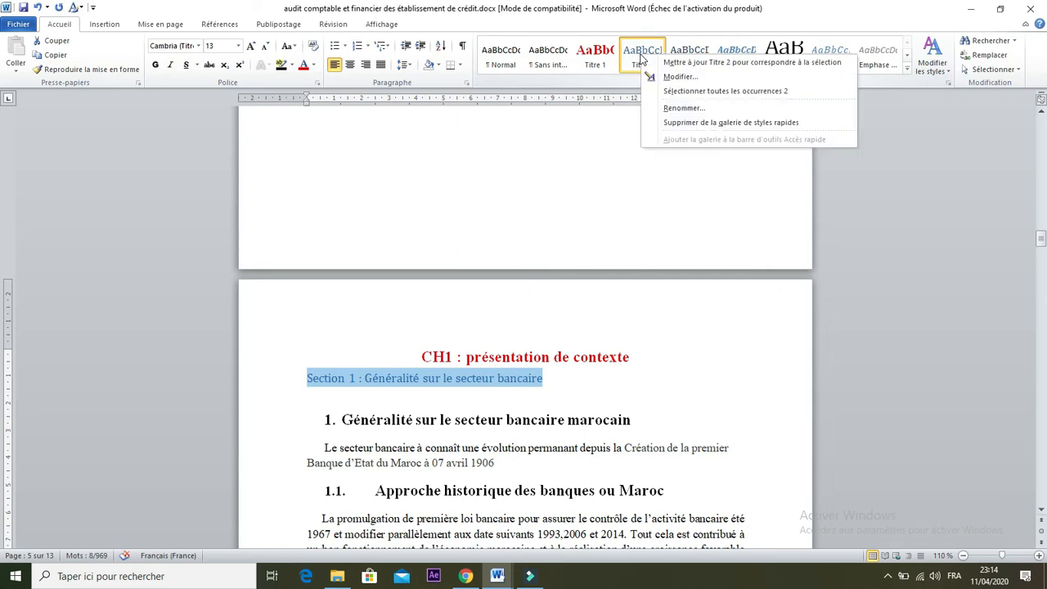
left_click(679, 77)
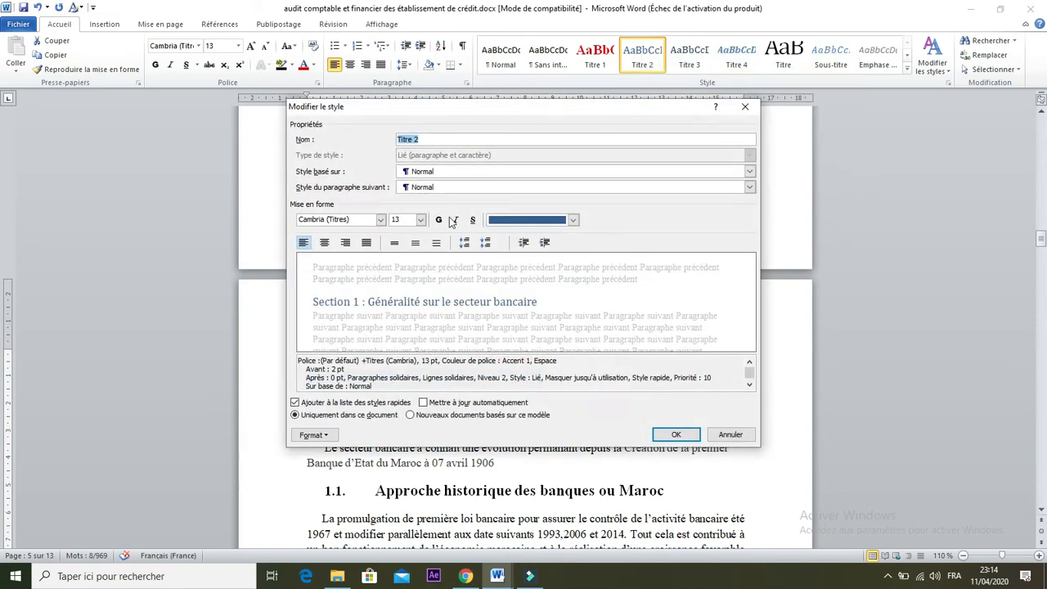
left_click(422, 224)
left_click(422, 224)
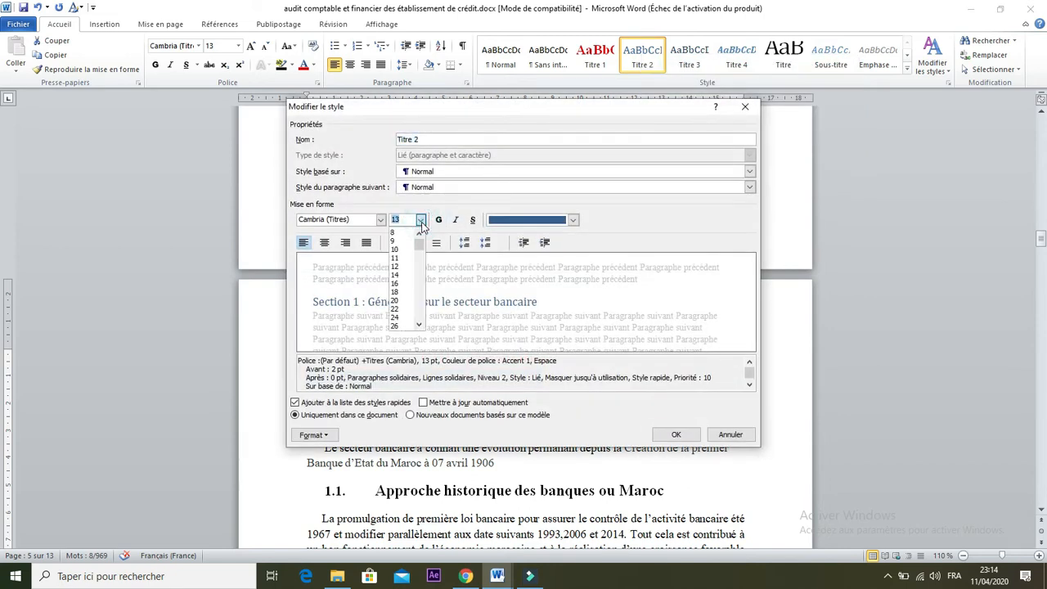
left_click(395, 283)
left_click(381, 219)
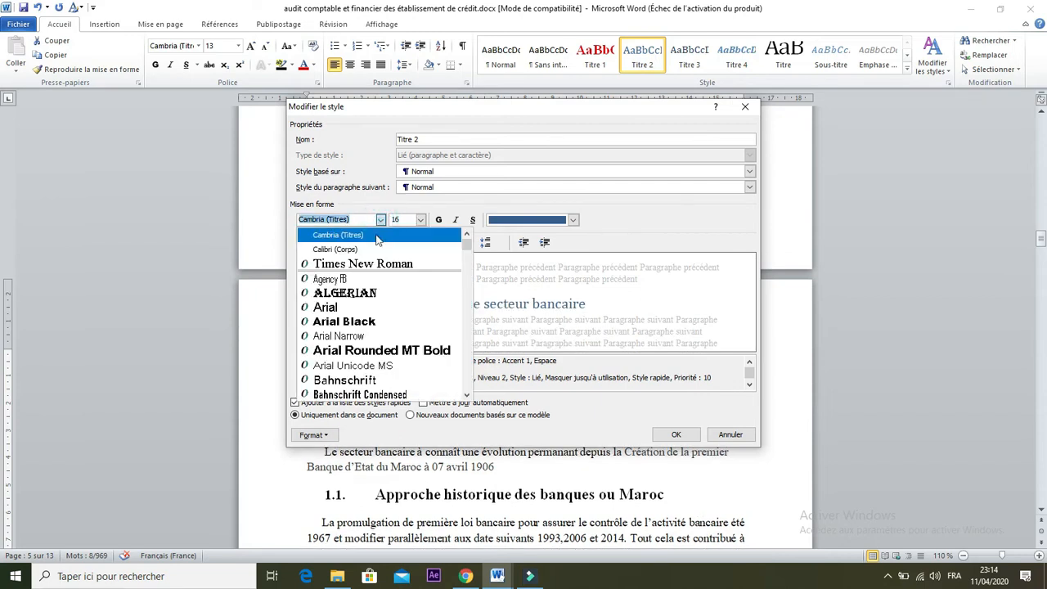
left_click(378, 260)
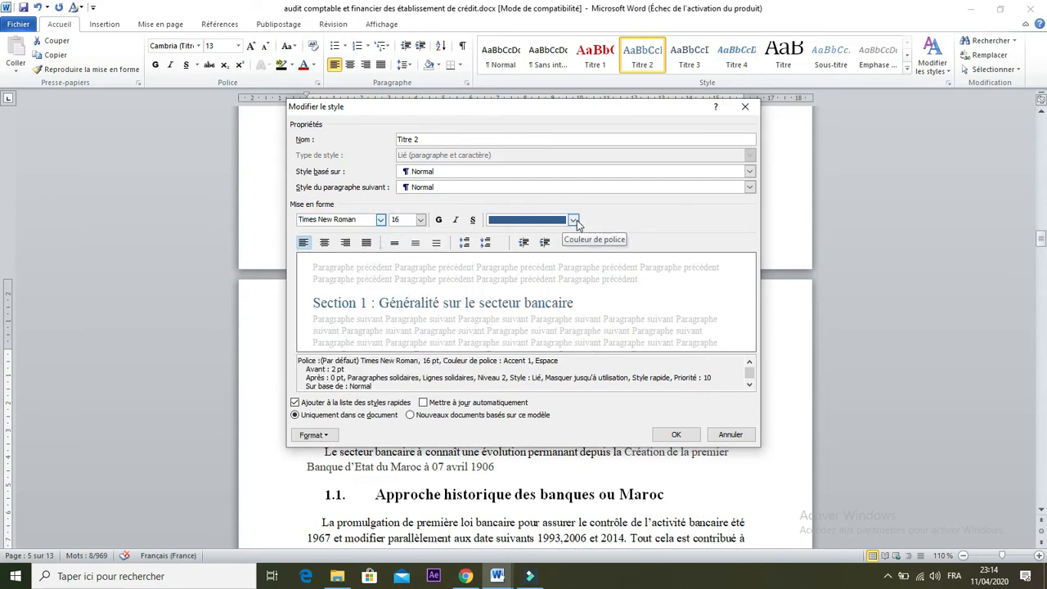
left_click(574, 220)
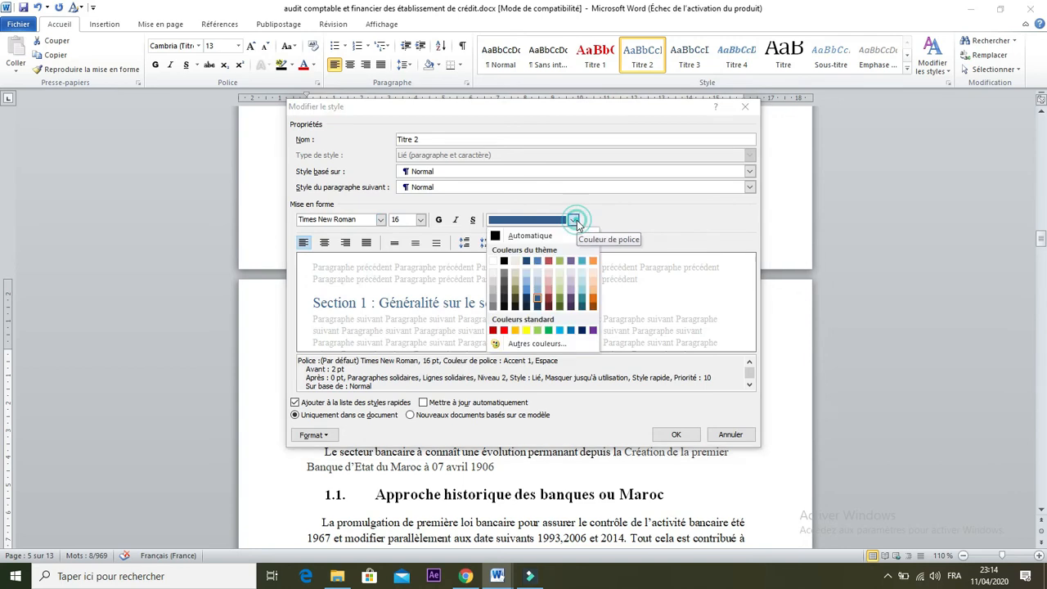
left_click(581, 303)
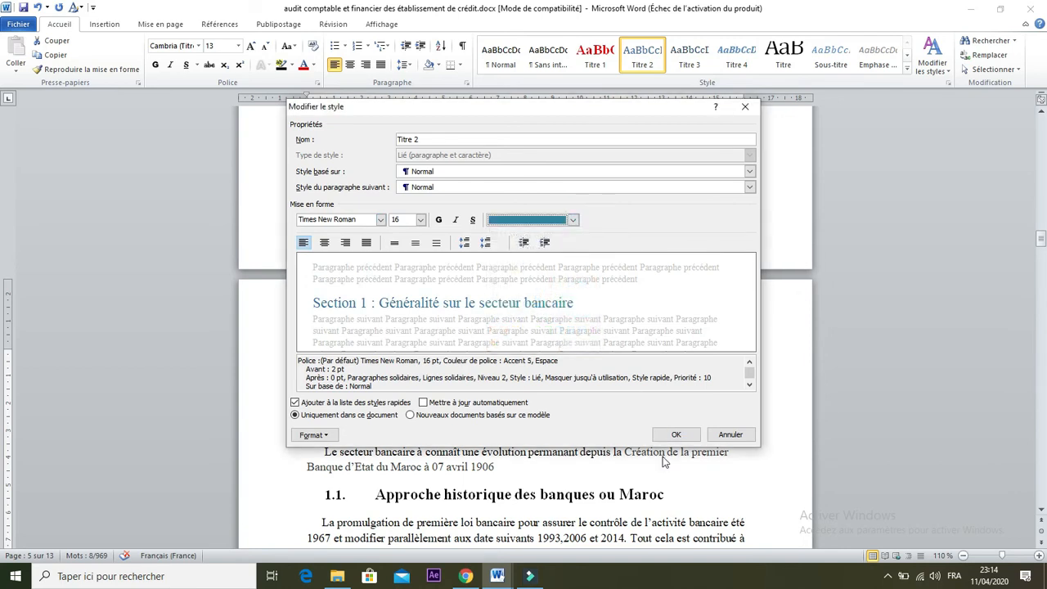
left_click(680, 435)
left_click(638, 446)
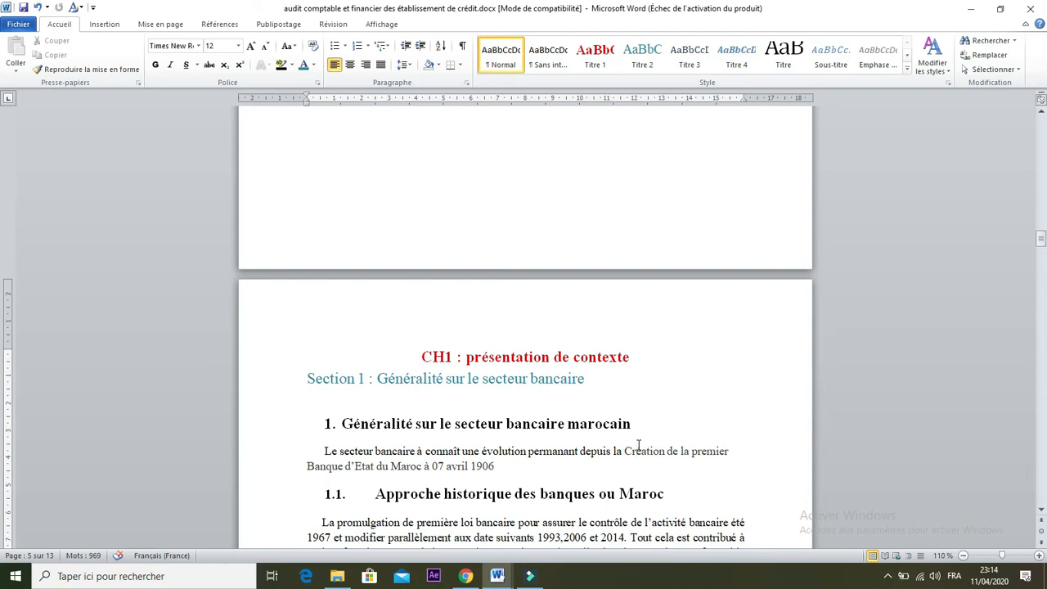
- Apply the Titre 2 style to the heading "Section 2 : le rôle de la Banque centrale" on page 6
key("Down")
key("Down")
key("Down")
key("Down")
key("Down")
key("Down")
key("Down")
key("Down")
key("Down")
key("Down")
key("Down")
key("Down")
key("Down")
key("Down")
key("Down")
key("Down")
key("Down")
key("Down")
key("Down")
key("Down")
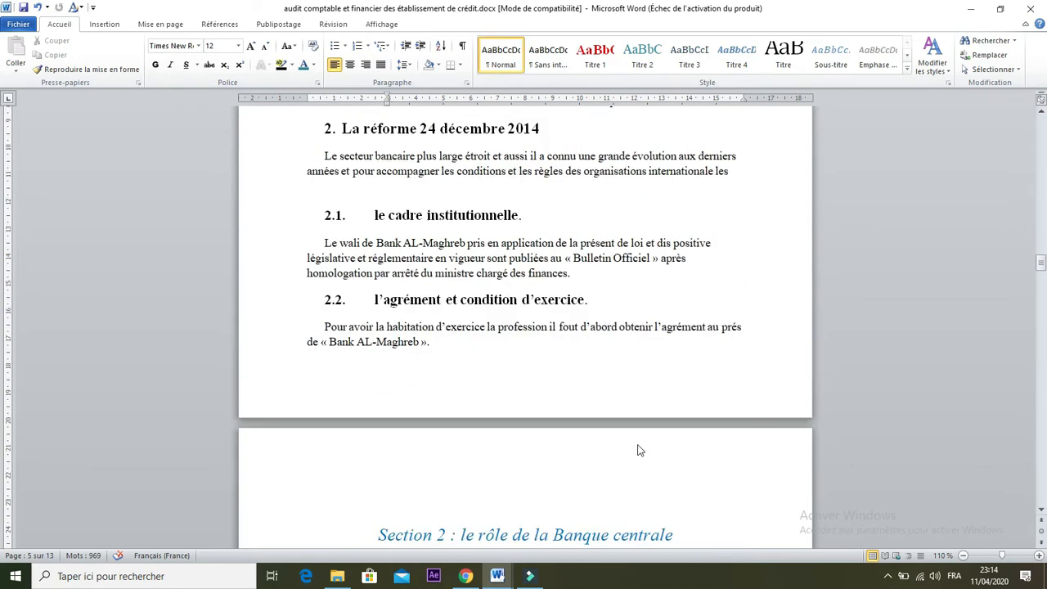
left_click_drag(695, 362, 414, 355)
left_click(596, 53)
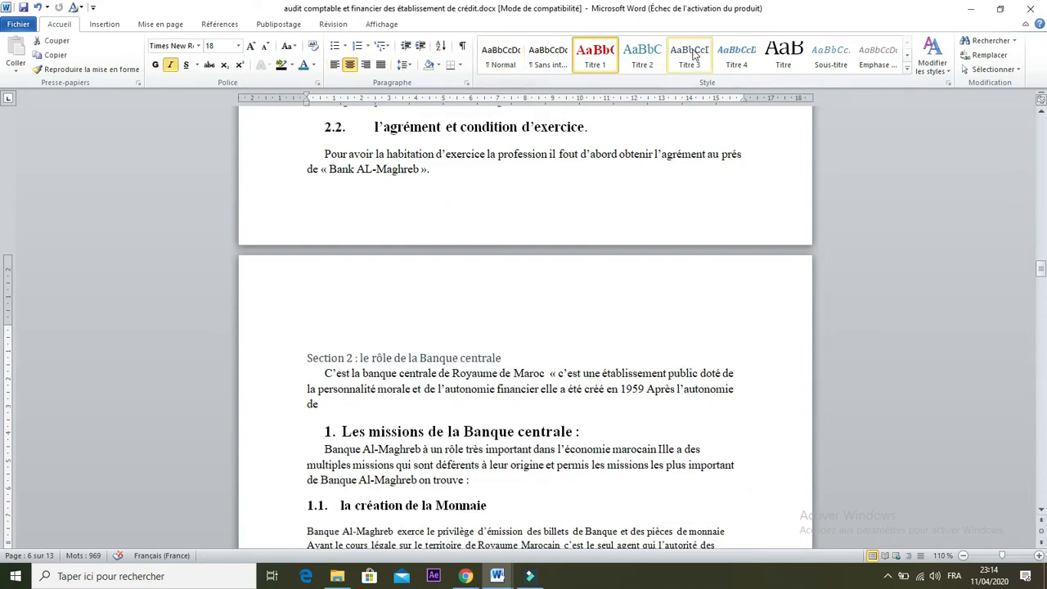
left_click(655, 61)
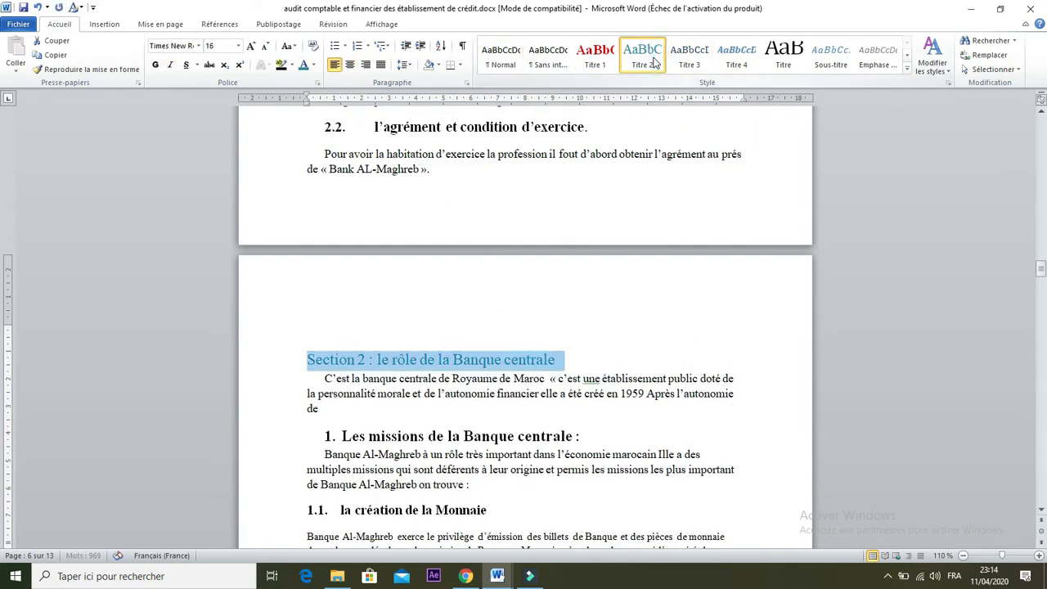
- Examine the multilevel list formats available for the heading "Généralité sur le secteur bancaire marocain" on page 5
left_click(561, 350)
key("Up")
key("Up")
key("Up")
key("Up")
key("Up")
key("Up")
key("Up")
key("Up")
key("Up")
key("Up")
key("Up")
key("Up")
key("Up")
key("Up")
key("Up")
key("Up")
key("Up")
key("Up")
key("Up")
key("Up")
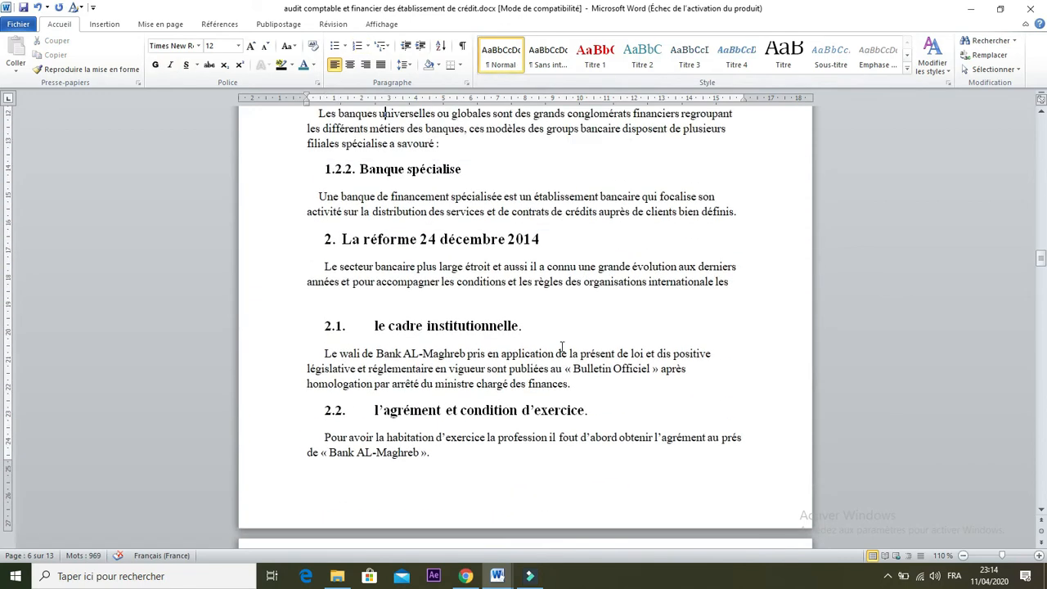
key("Down")
key("Down")
key("Down")
key("Down")
key("Down")
key("Down")
key("Down")
key("Down")
key("Down")
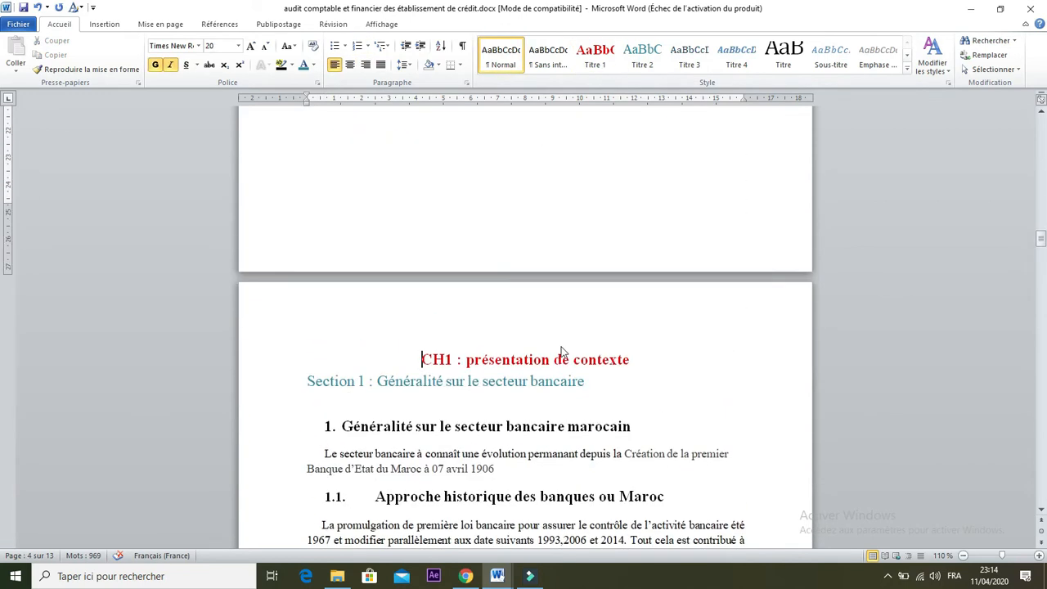
key("Down")
key("Down")
key("Down")
key("Down")
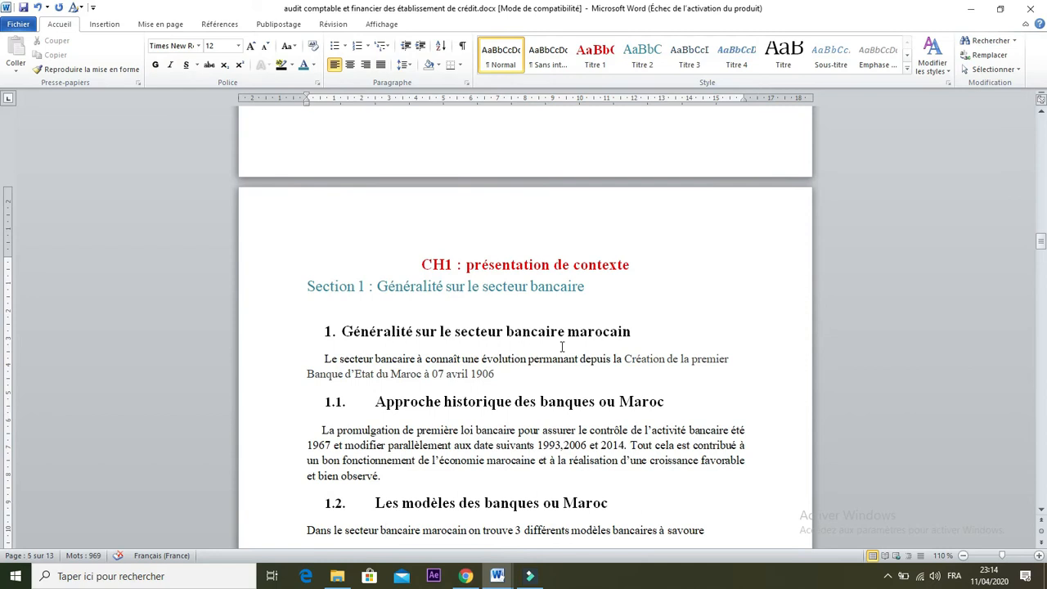
left_click_drag(634, 333, 397, 339)
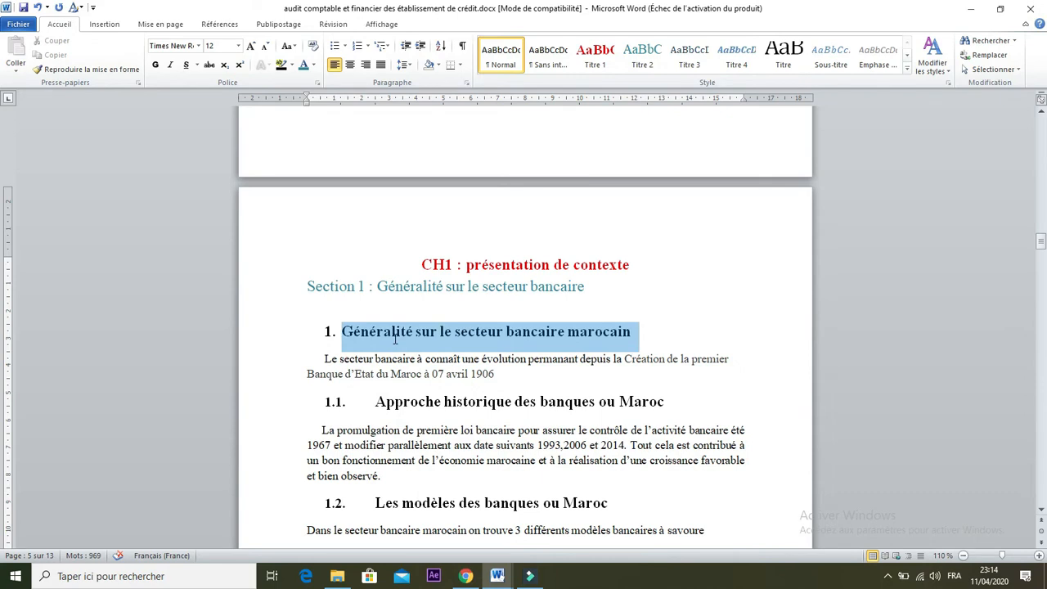
left_click_drag(395, 339, 395, 339)
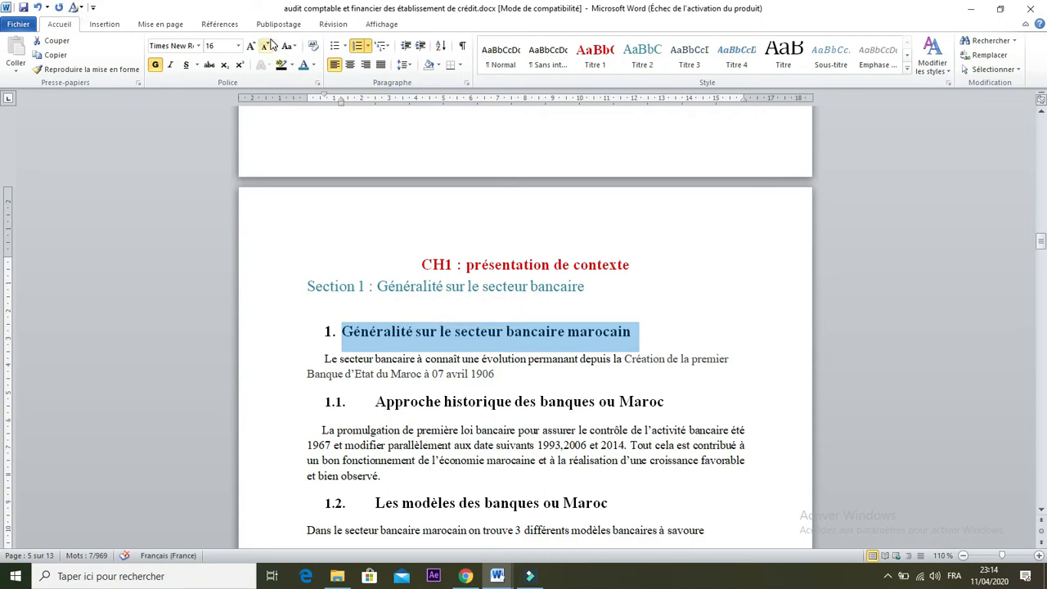
left_click(382, 47)
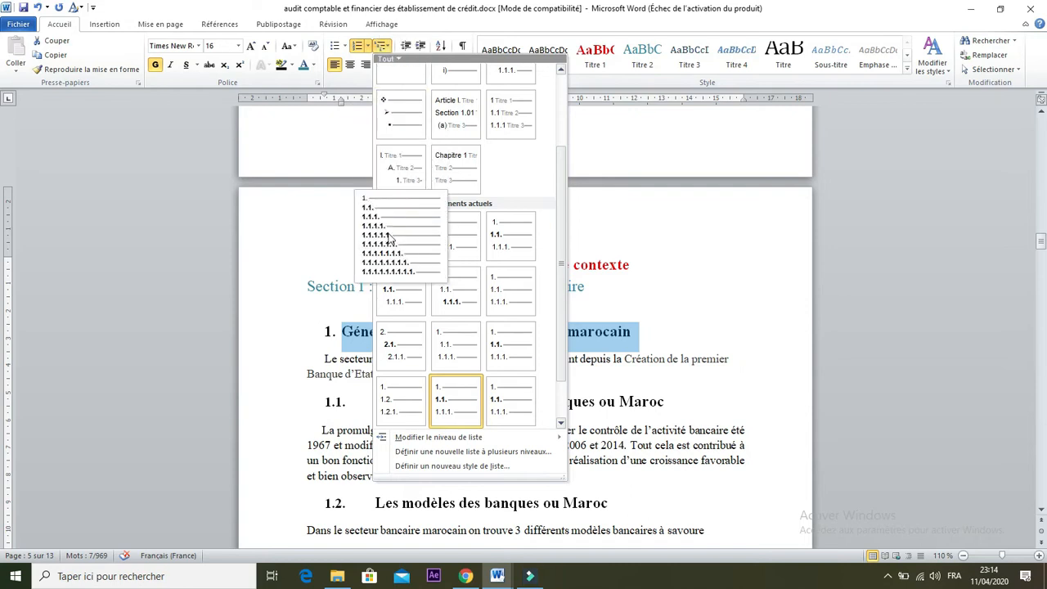
left_click_drag(561, 214, 572, 121)
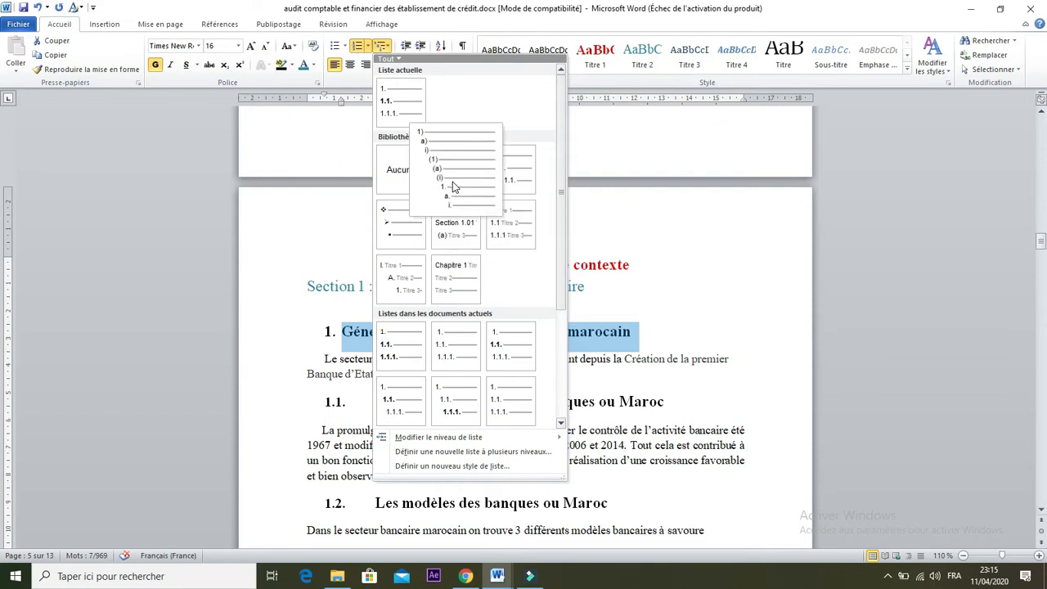
left_click(312, 335)
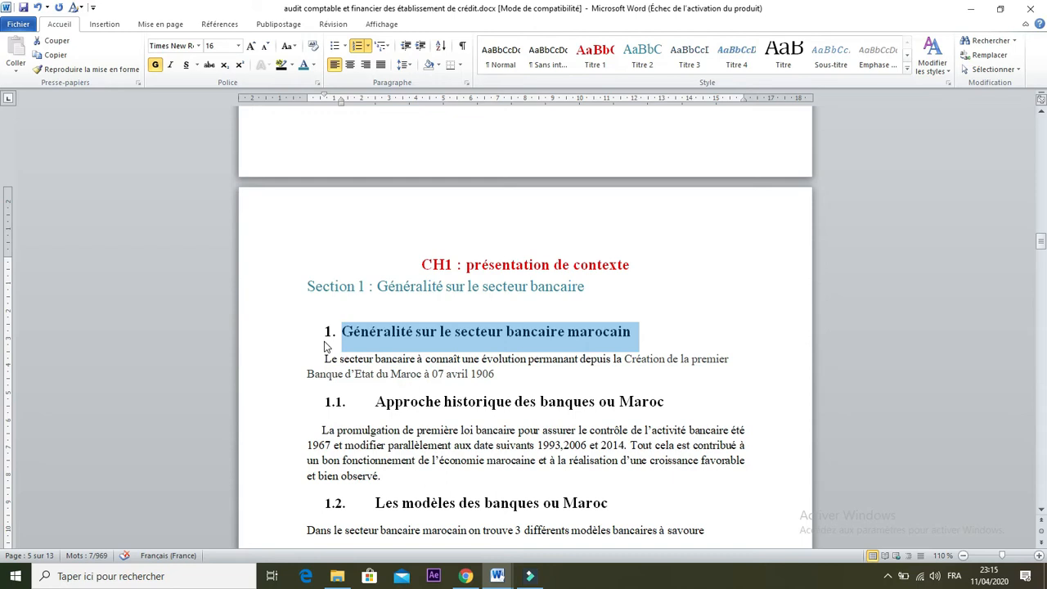
- Apply the Titre 3 style to the heading "Généralité sur le secteur bancaire marocain"
left_click(345, 333)
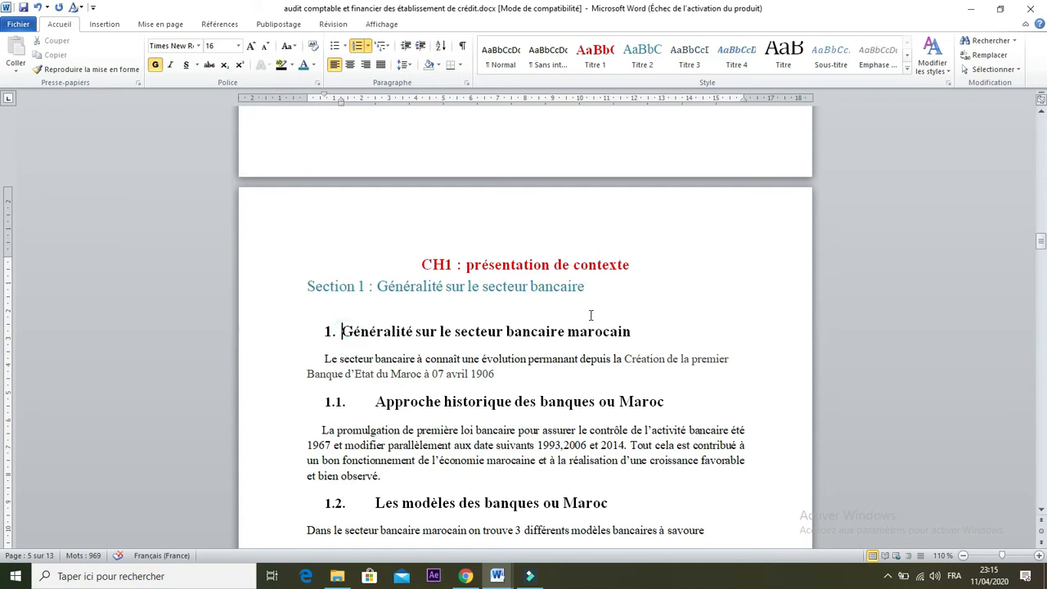
left_click_drag(639, 330, 365, 347)
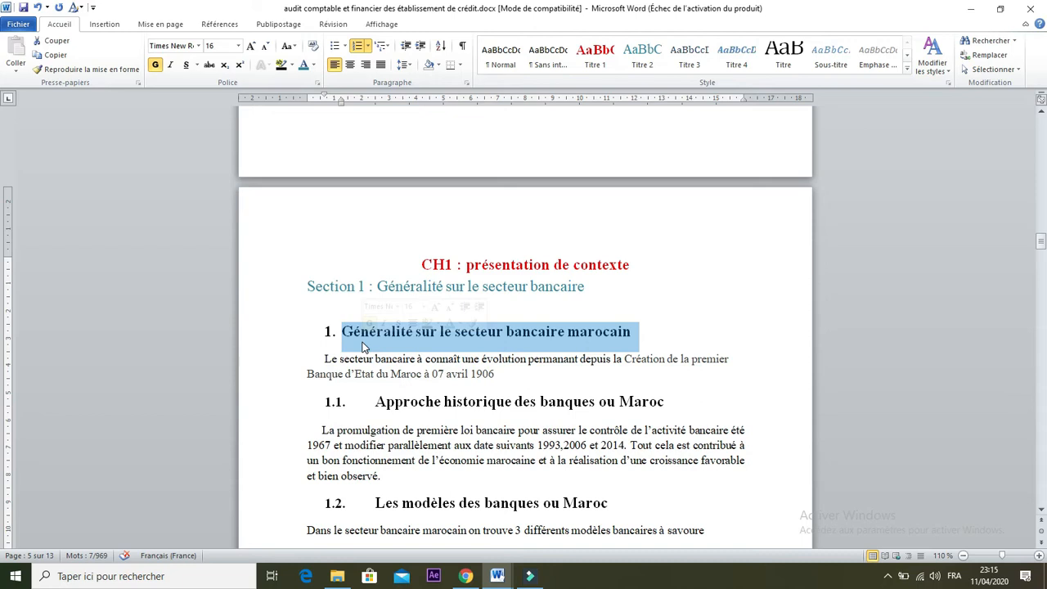
left_click(700, 64)
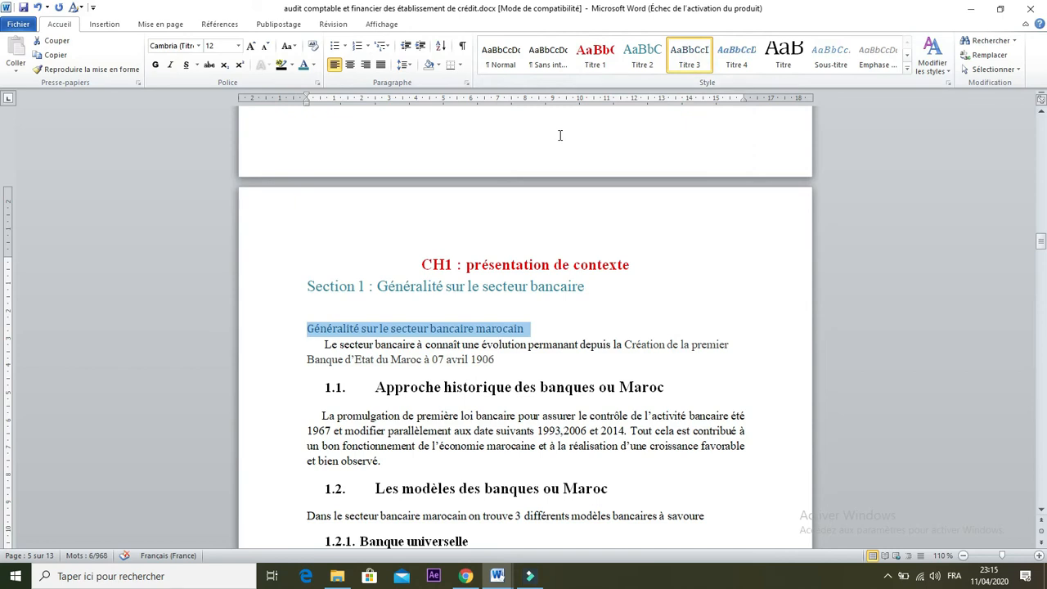
- Modify the Titre 3 style to use Times New Roman, size 14, bold and a light green font colour
right_click(691, 60)
left_click(711, 77)
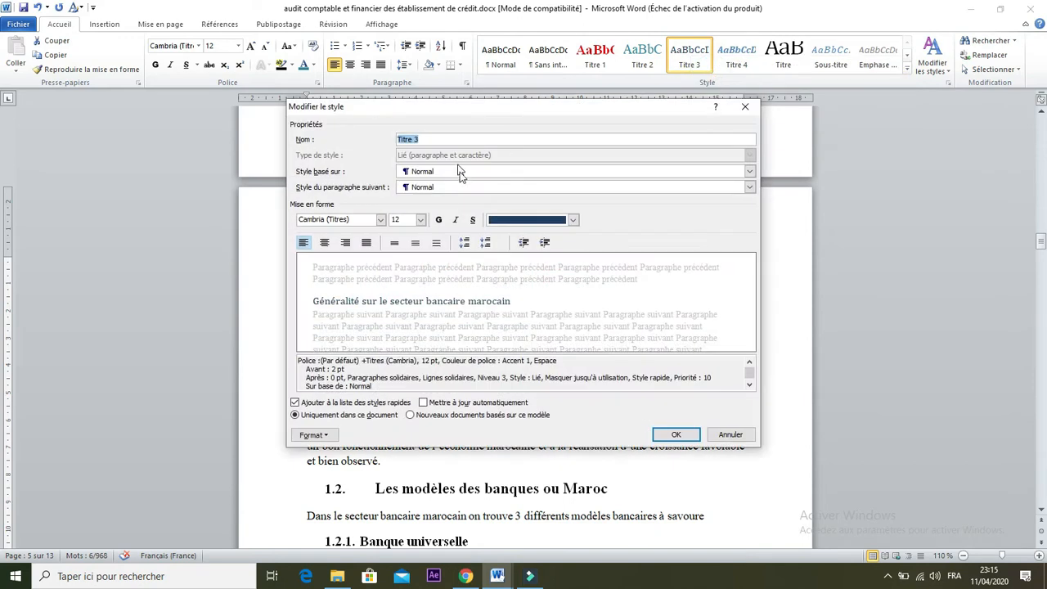
left_click(421, 220)
left_click(403, 276)
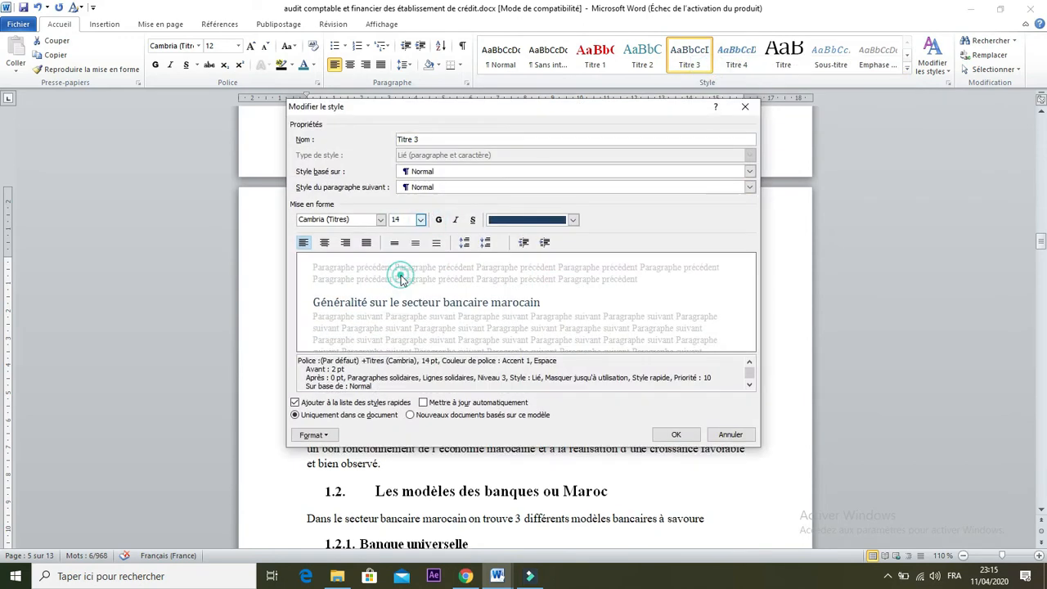
left_click(380, 221)
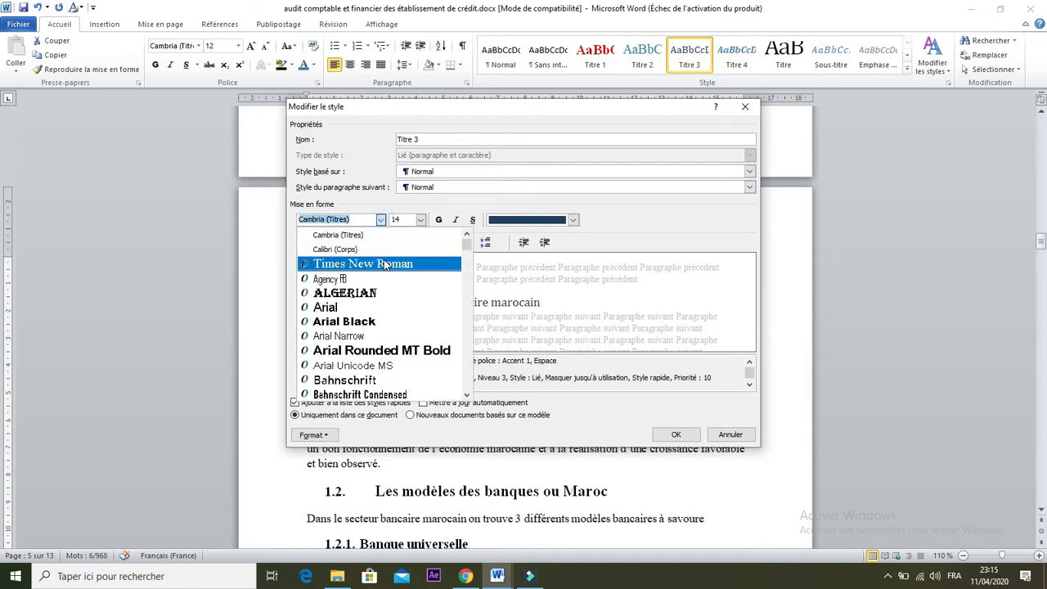
left_click(384, 264)
left_click(440, 220)
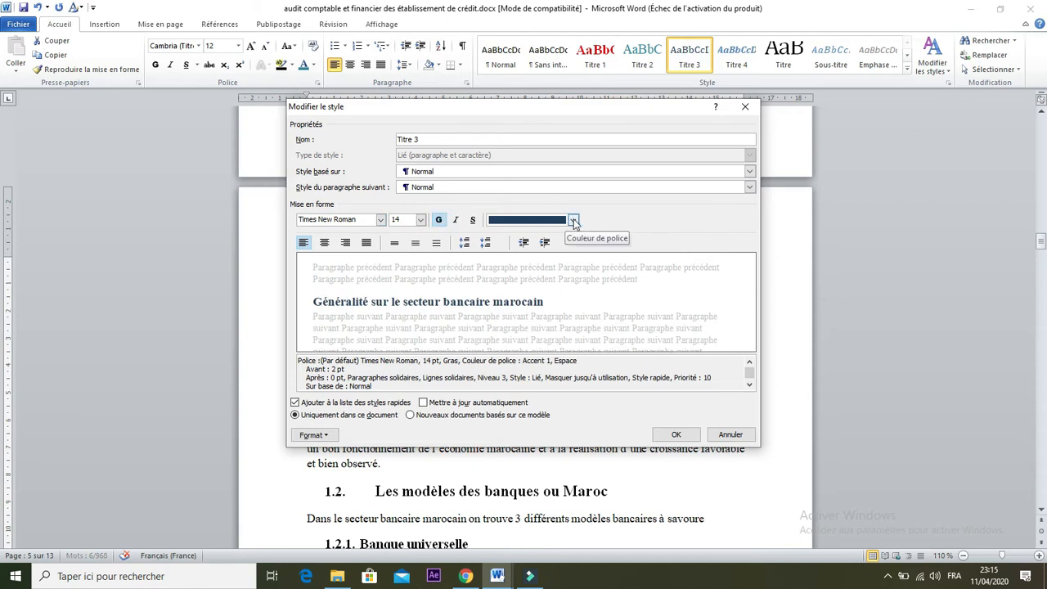
left_click(574, 219)
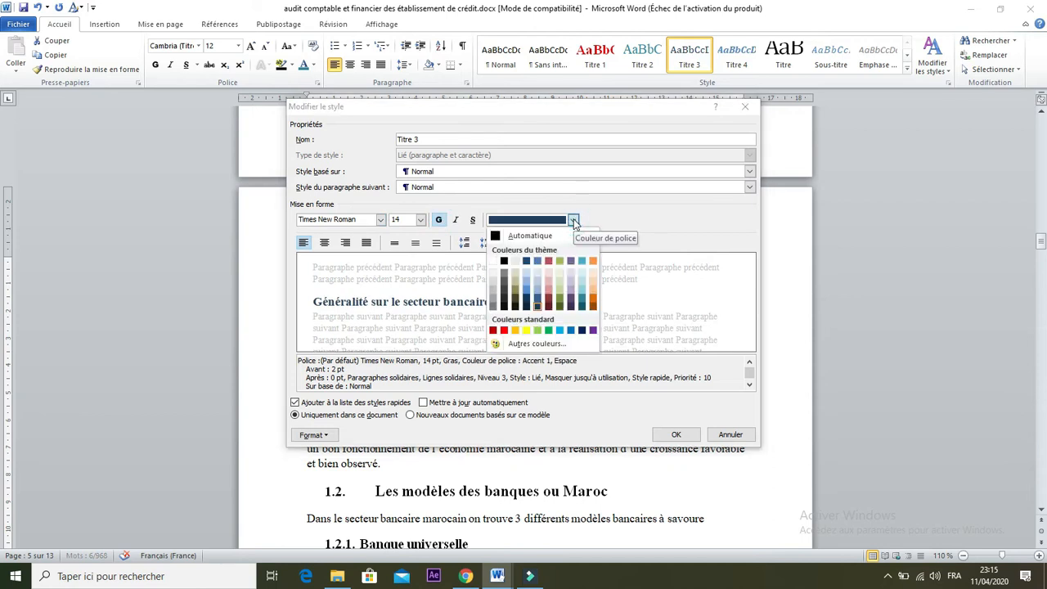
left_click(537, 331)
left_click(676, 435)
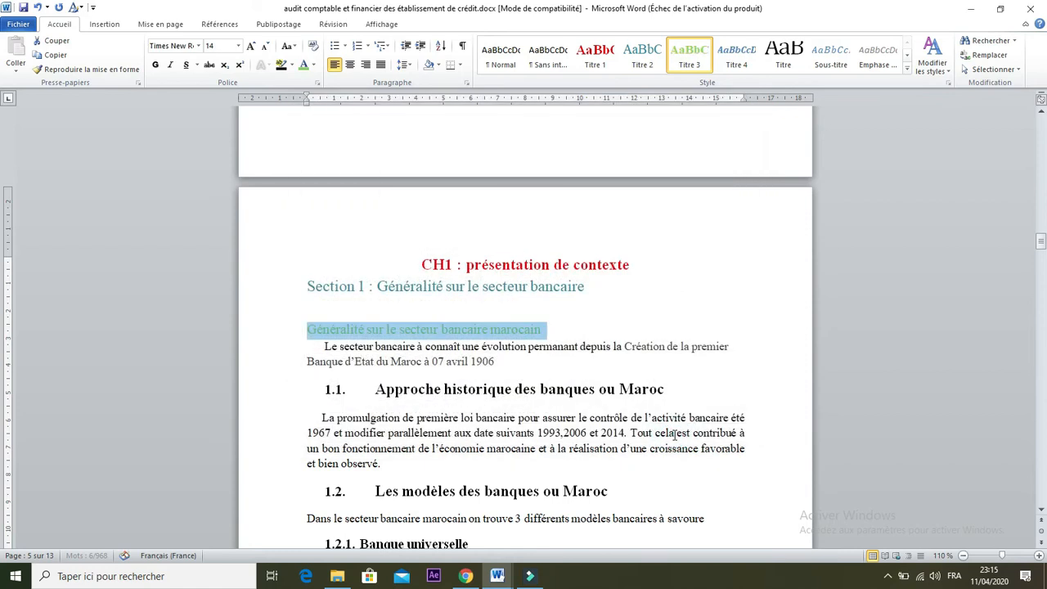
- Number the heading "Généralité sur le secteur bancaire marocain" with the 1. / 1.1. / 1.1.1. multilevel list format
left_click(382, 46)
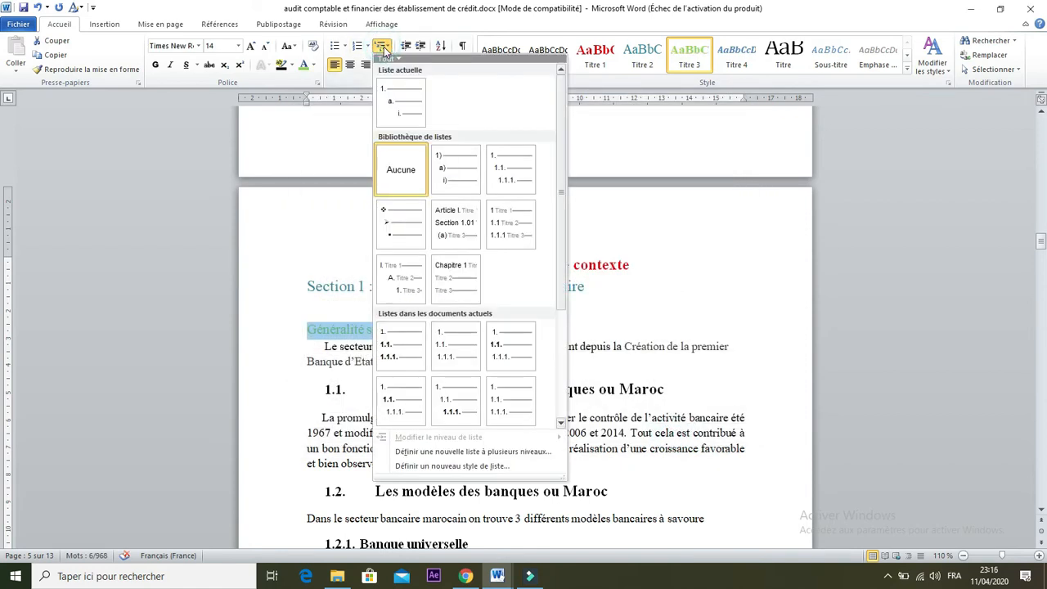
left_click(497, 168)
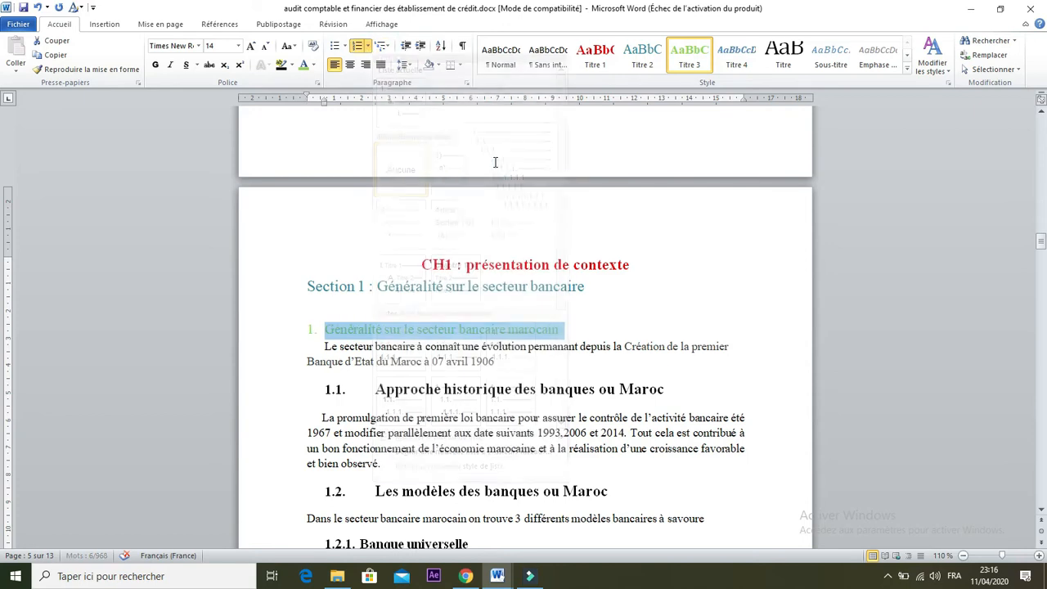
- Try list level 1.1. on the numbered heading and return it to the first level, 1
left_click(385, 47)
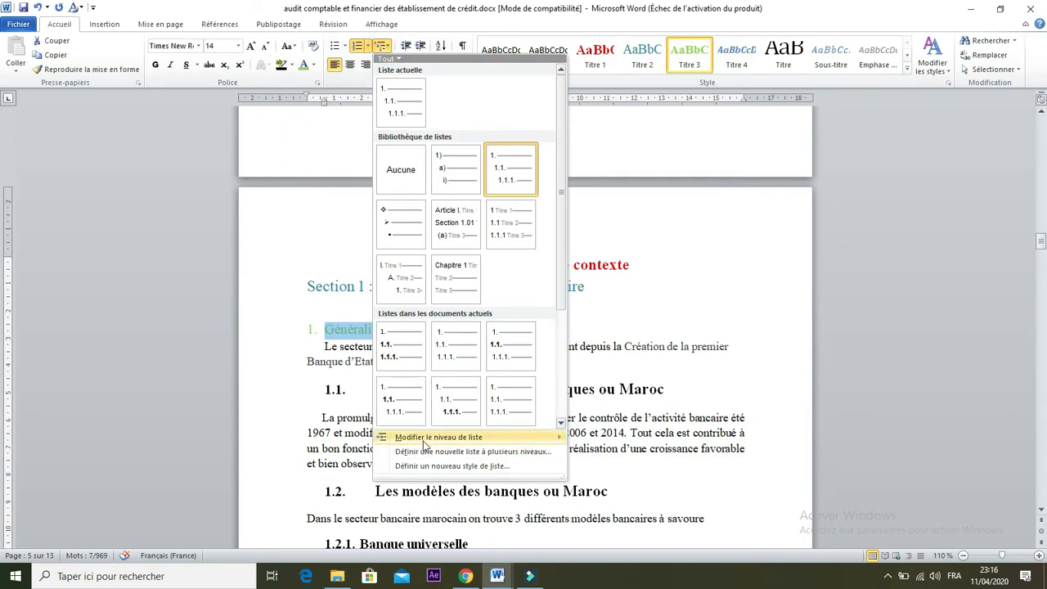
mouse_move(425, 444)
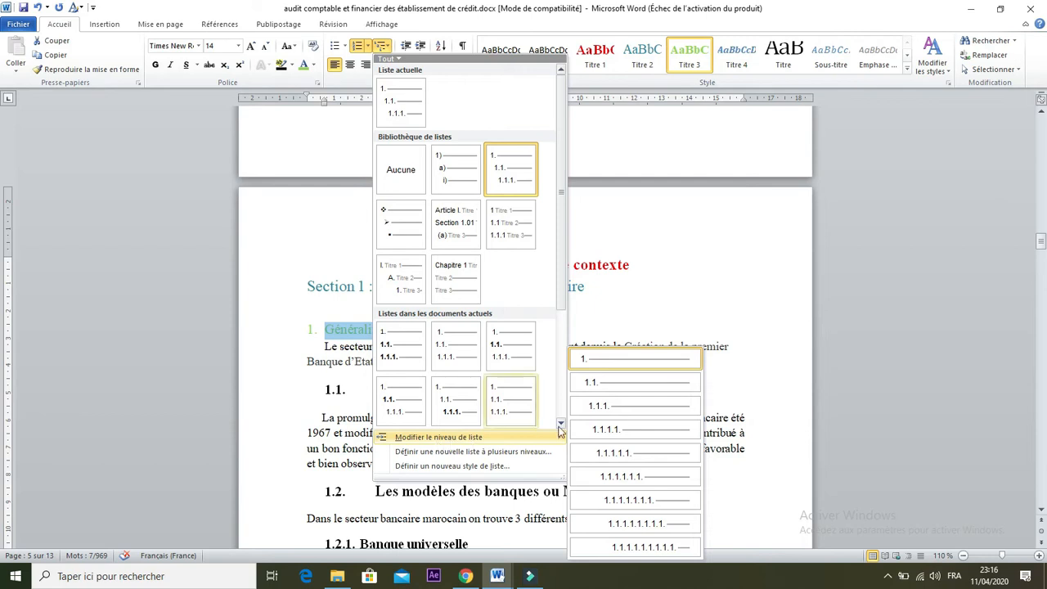
left_click(595, 383)
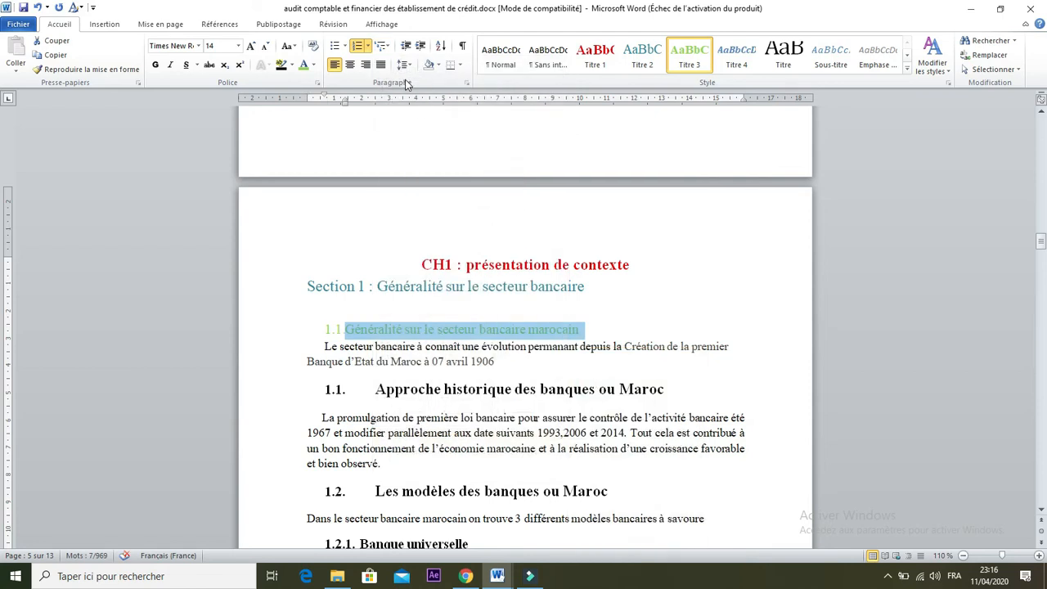
left_click(383, 47)
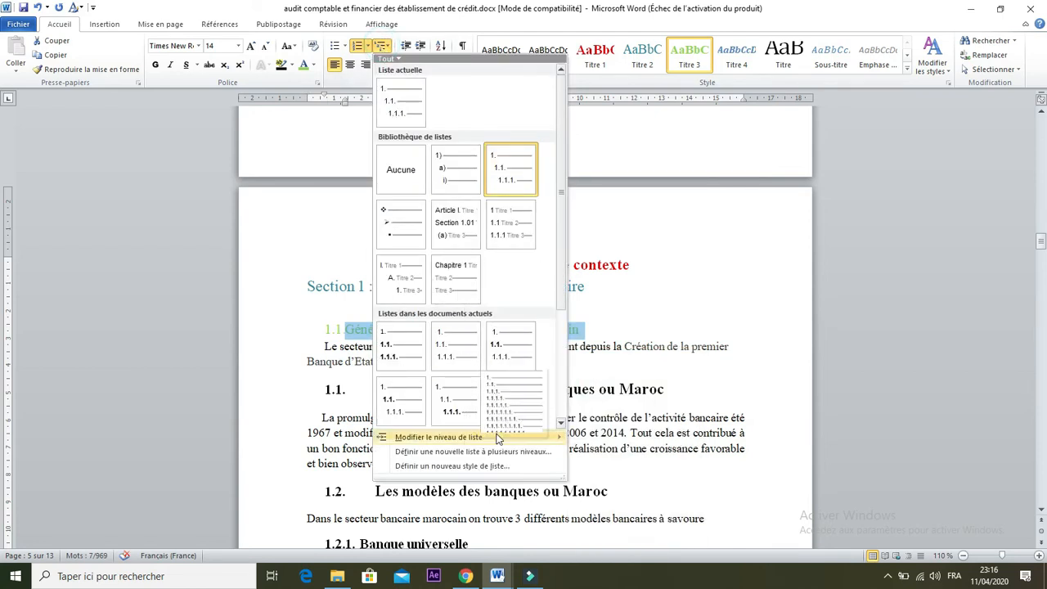
mouse_move(497, 436)
left_click(613, 360)
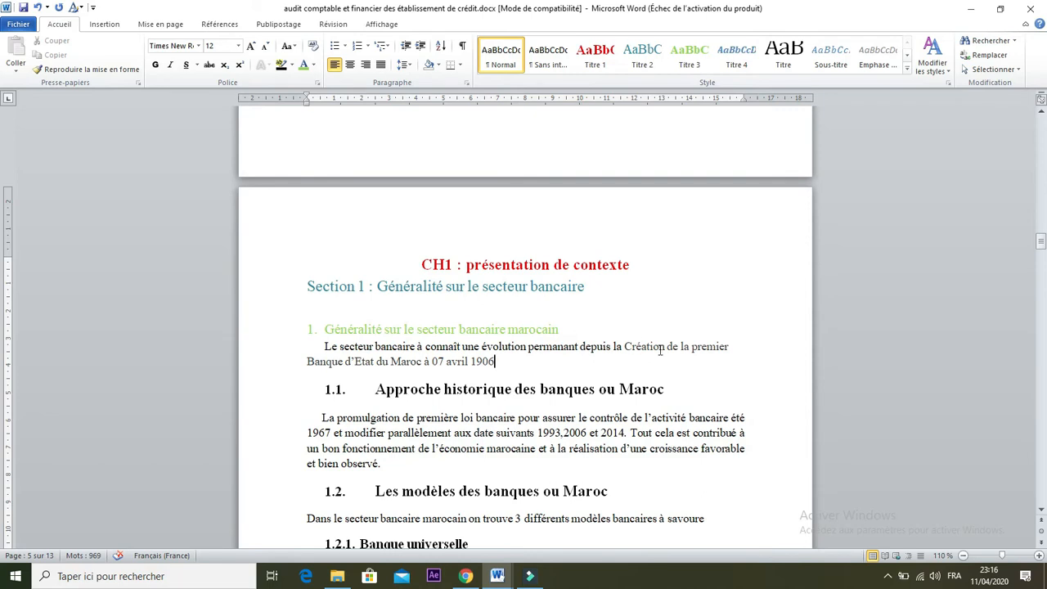
- Apply the Titre 4 style to the headings "Approche historique des banques ou Maroc" and "Les modèles des banques ou Maroc"
left_click_drag(671, 390, 411, 394)
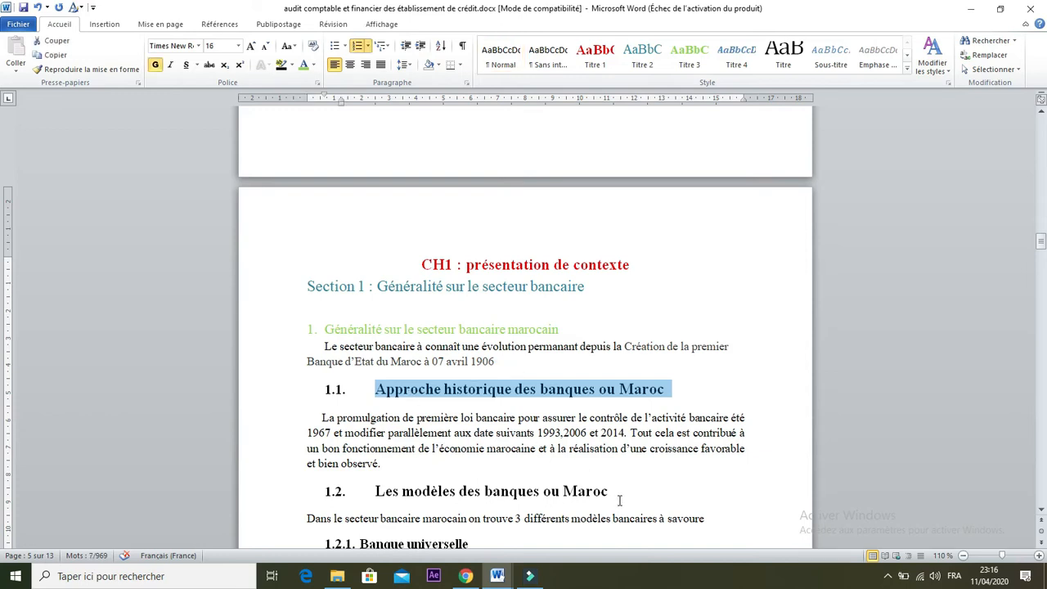
left_click_drag(620, 495, 382, 497)
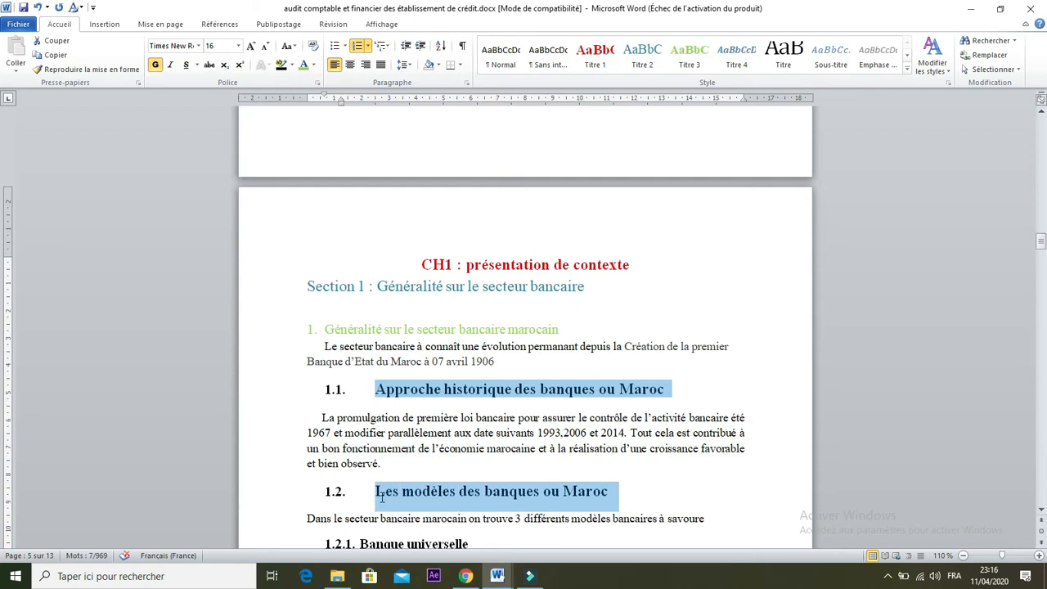
left_click(742, 54)
left_click(744, 54)
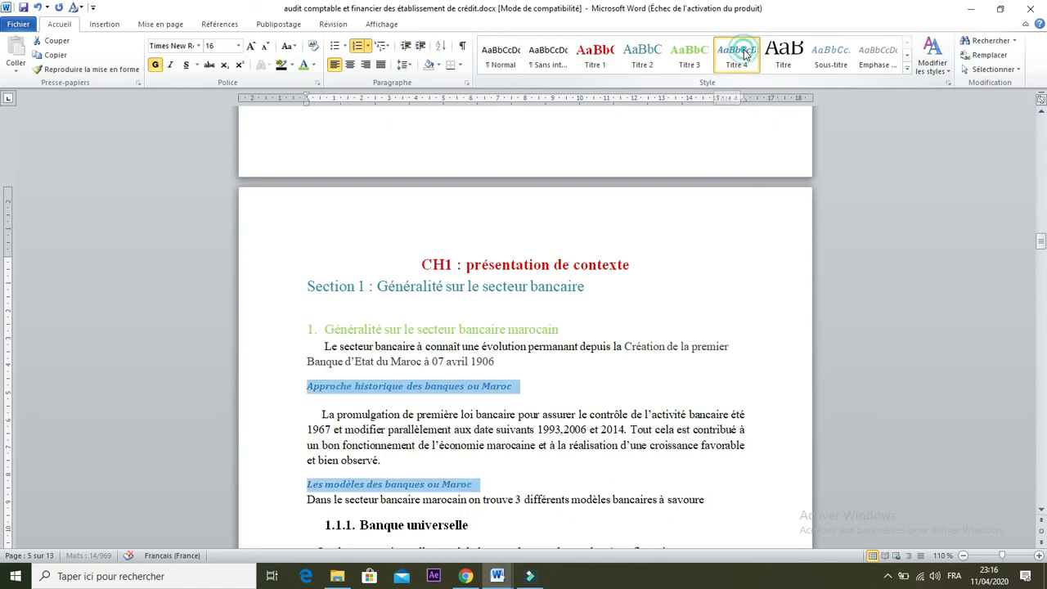
- Modify the Titre 4 style to use Times New Roman, size 14, bold without italic, and a red font colour
right_click(744, 54)
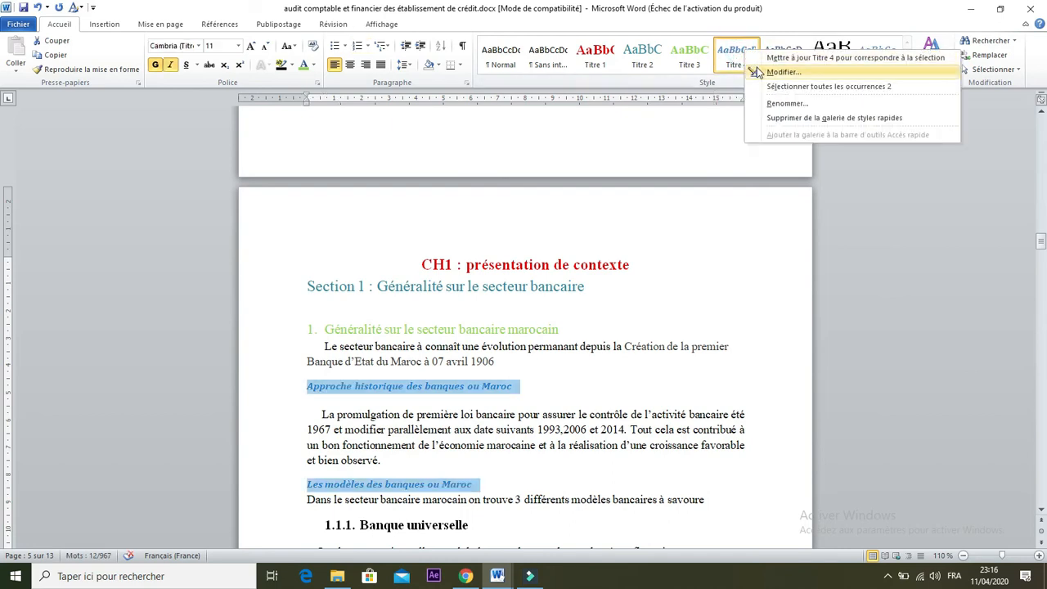
left_click(760, 72)
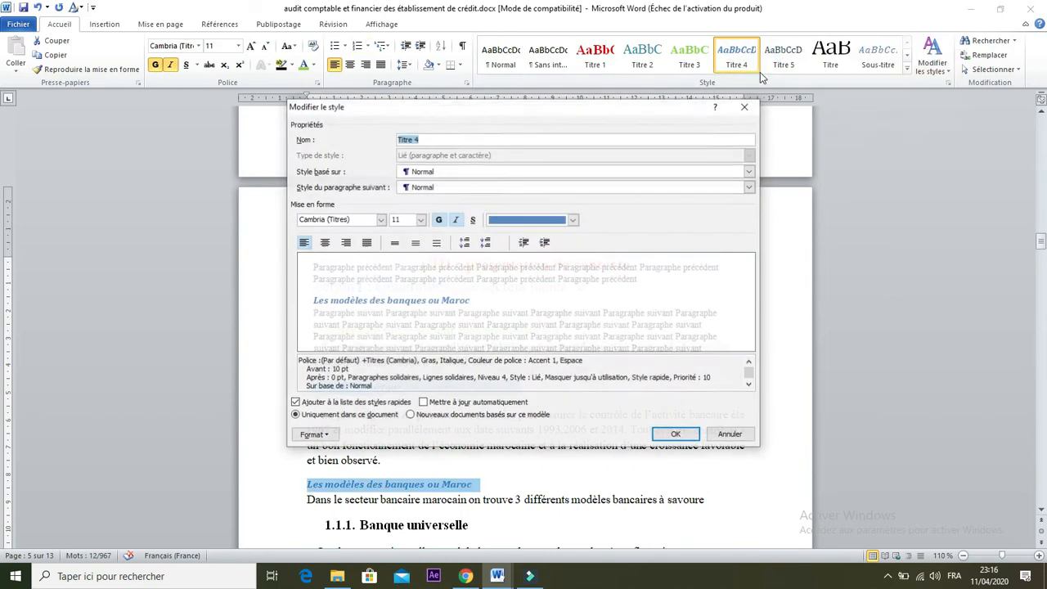
left_click(421, 221)
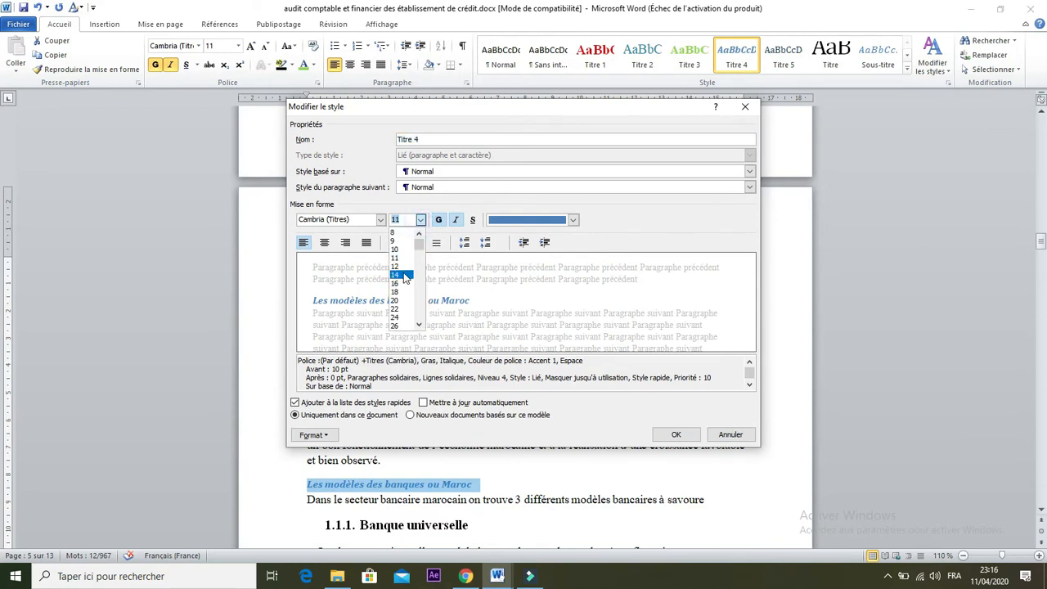
left_click(403, 275)
left_click(381, 220)
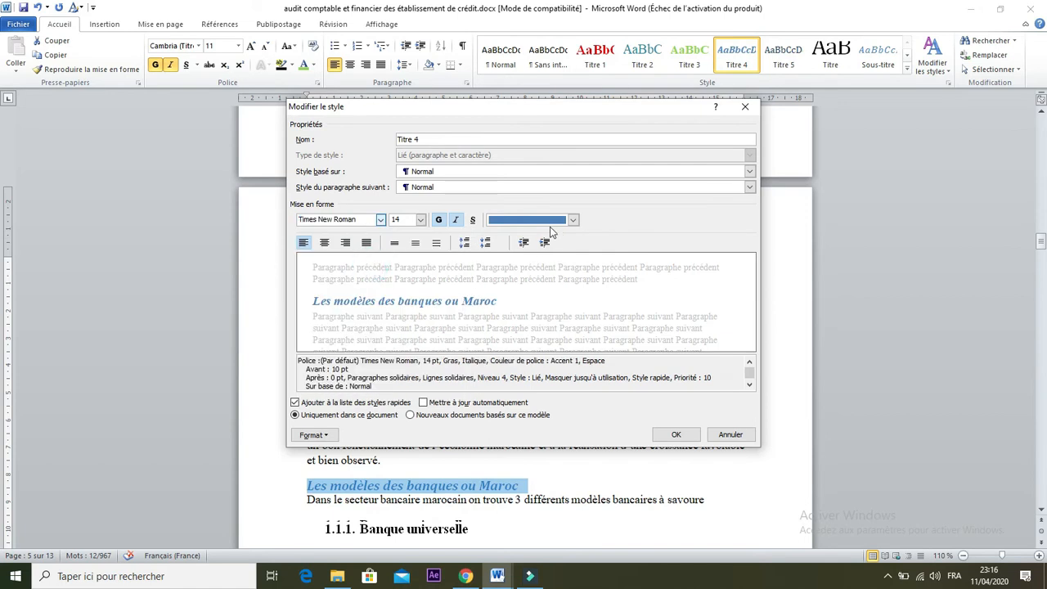
left_click(457, 220)
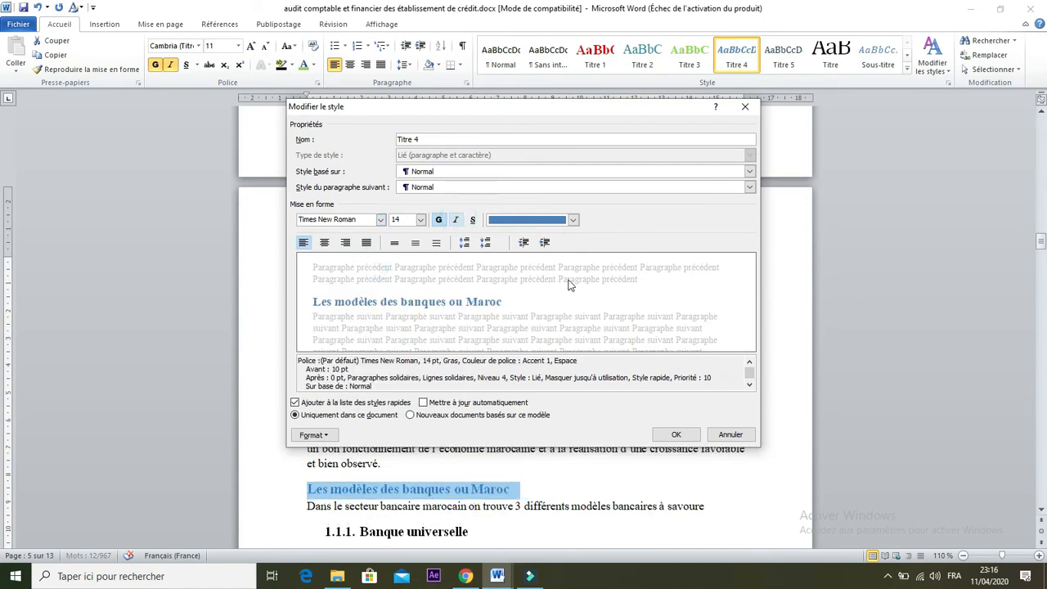
left_click(456, 220)
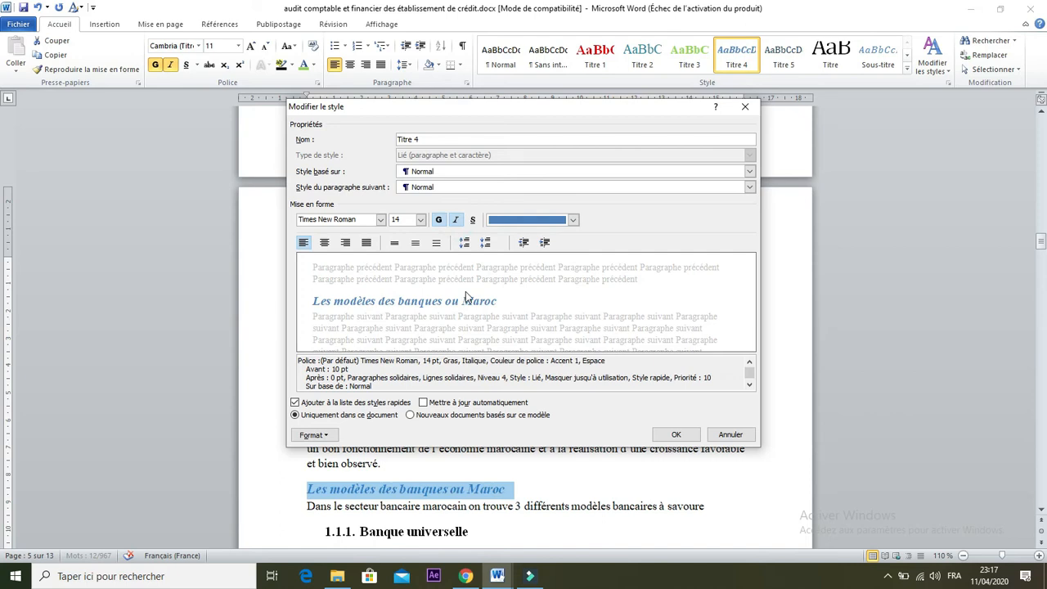
left_click(456, 220)
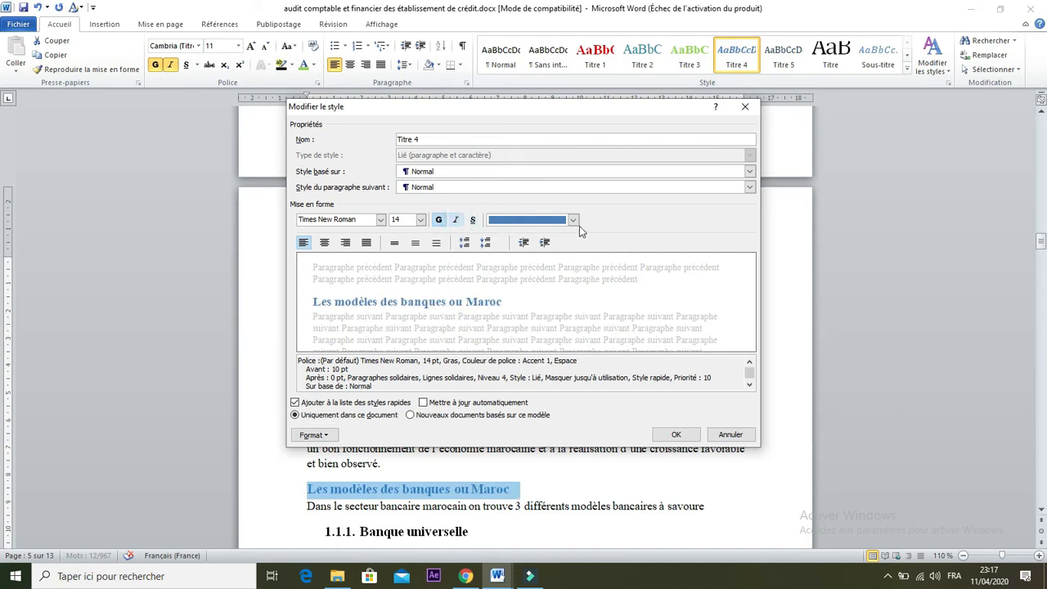
left_click(574, 220)
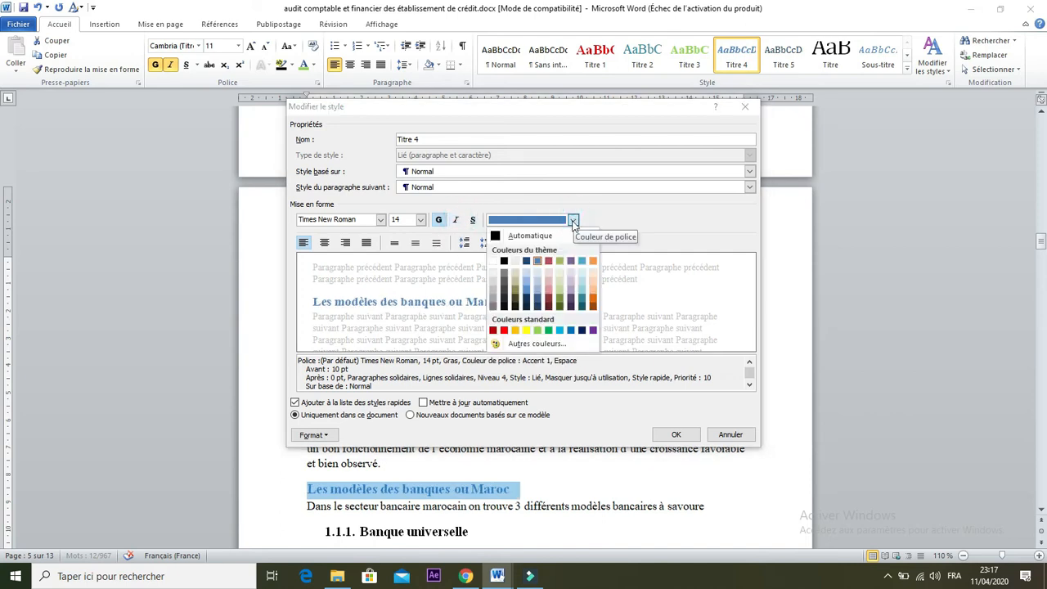
left_click(504, 332)
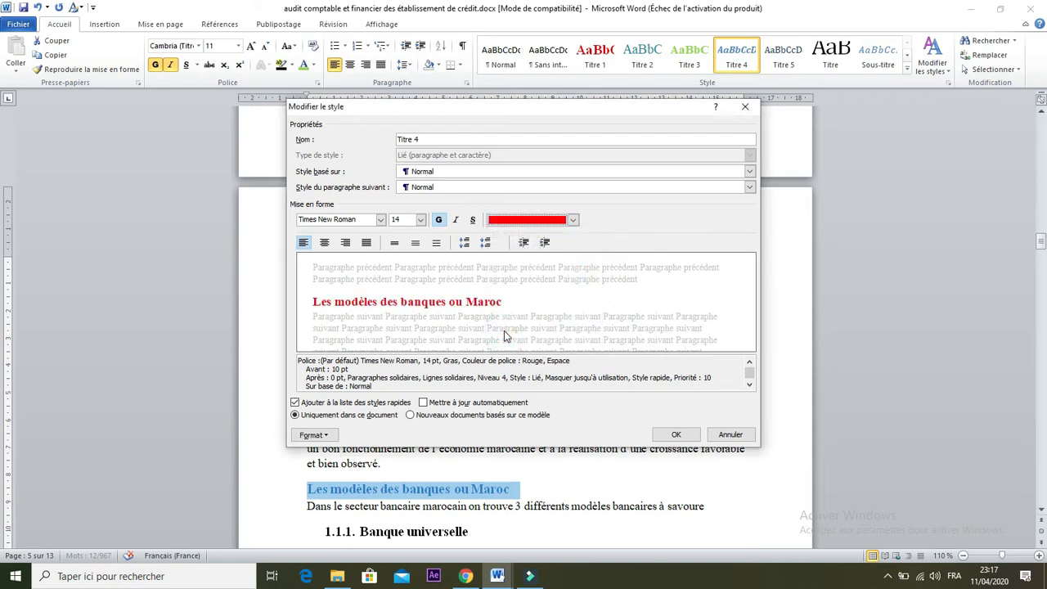
left_click(684, 435)
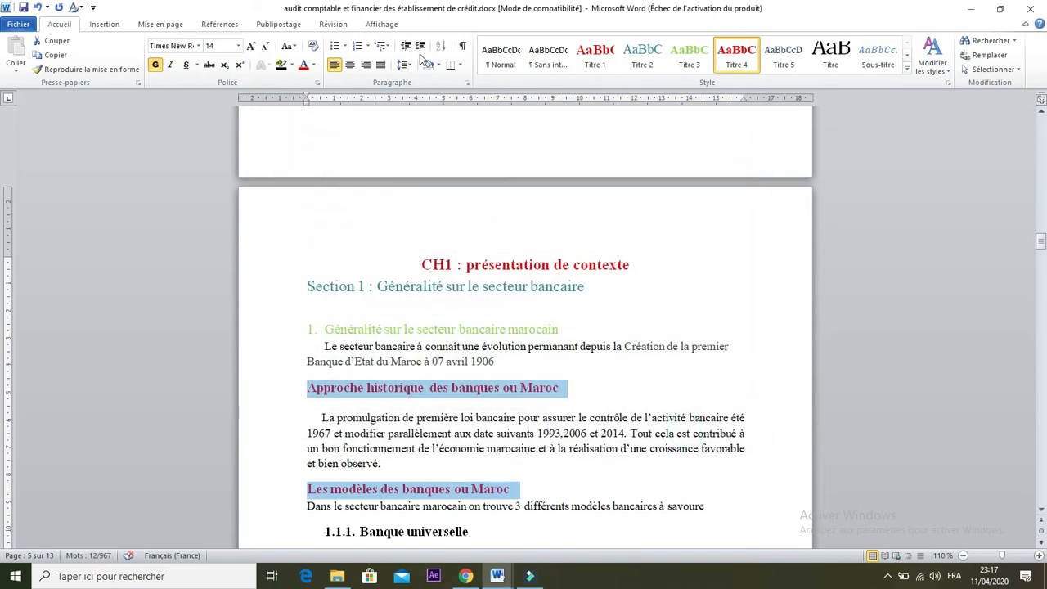
- Number the two selected Titre 4 headings with the 1. / 1.1. / 1.1.1. multilevel list format
left_click(383, 47)
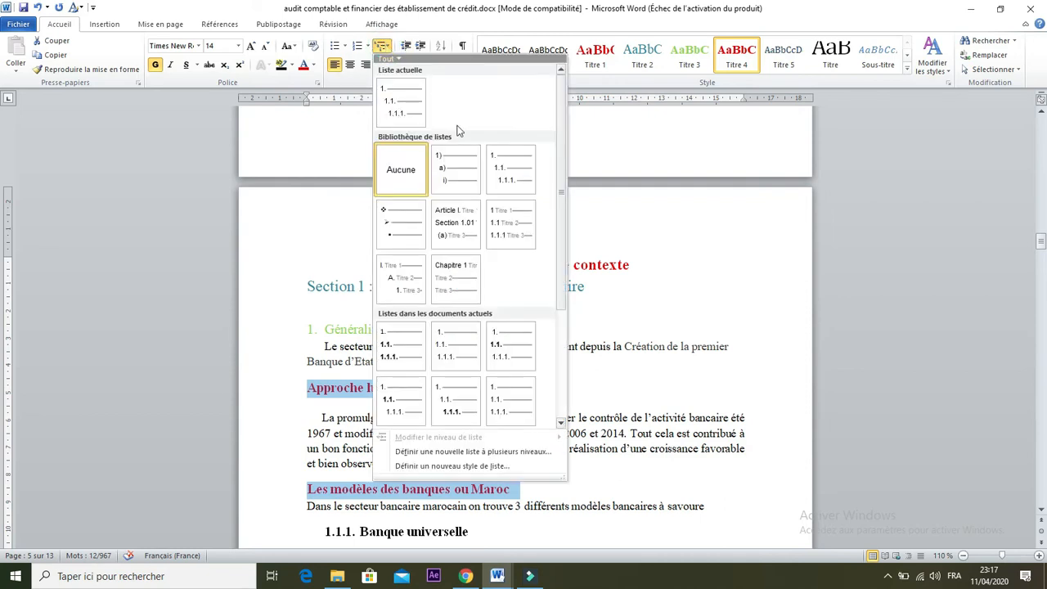
left_click(503, 166)
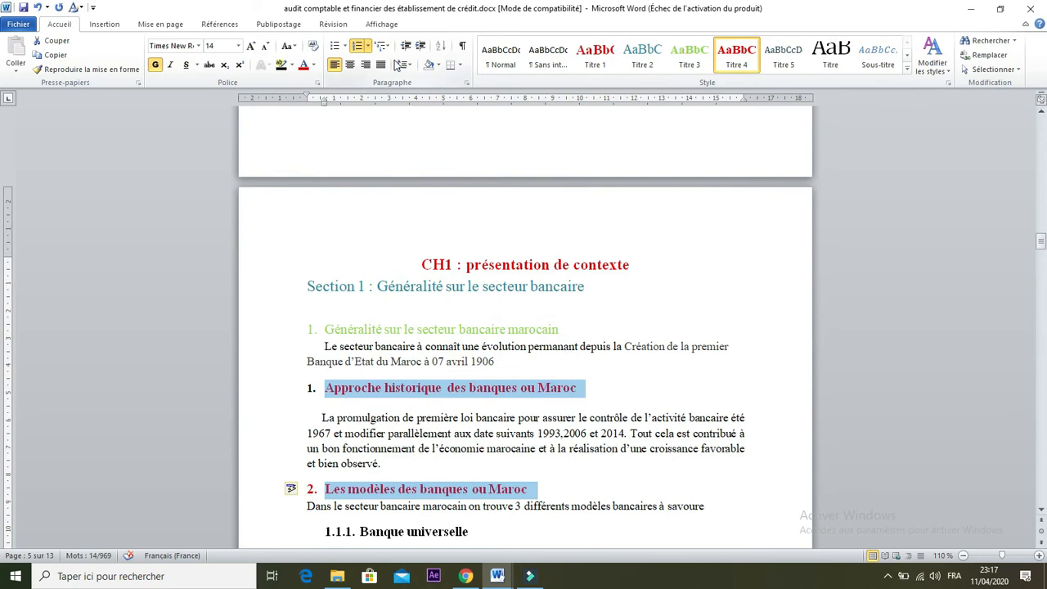
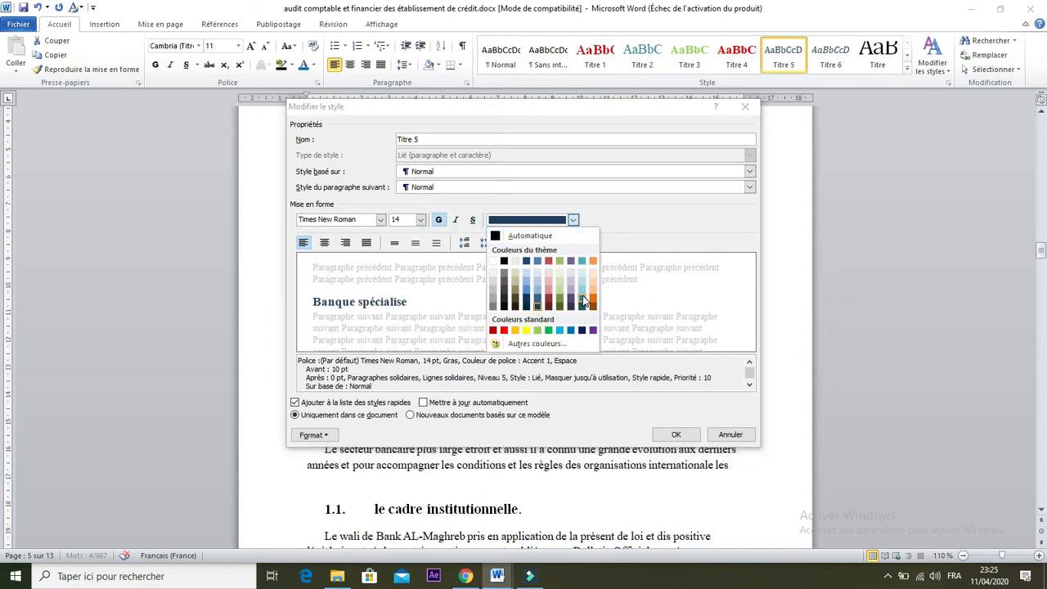
- Set the Titre 5 style's font colour to a darker teal theme shade and save the style changes
left_click(583, 302)
left_click(679, 434)
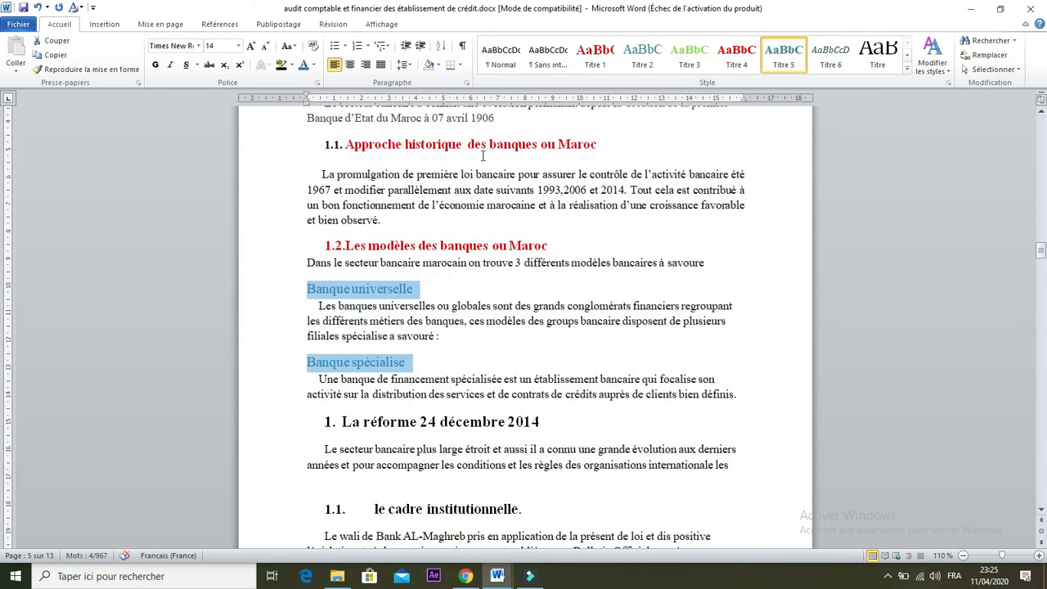
- Number "Banque universelle" and "Banque spécialise" with the 1. / 1.1. / 1.1.1. multilevel format at list level 1.1.1
left_click(389, 49)
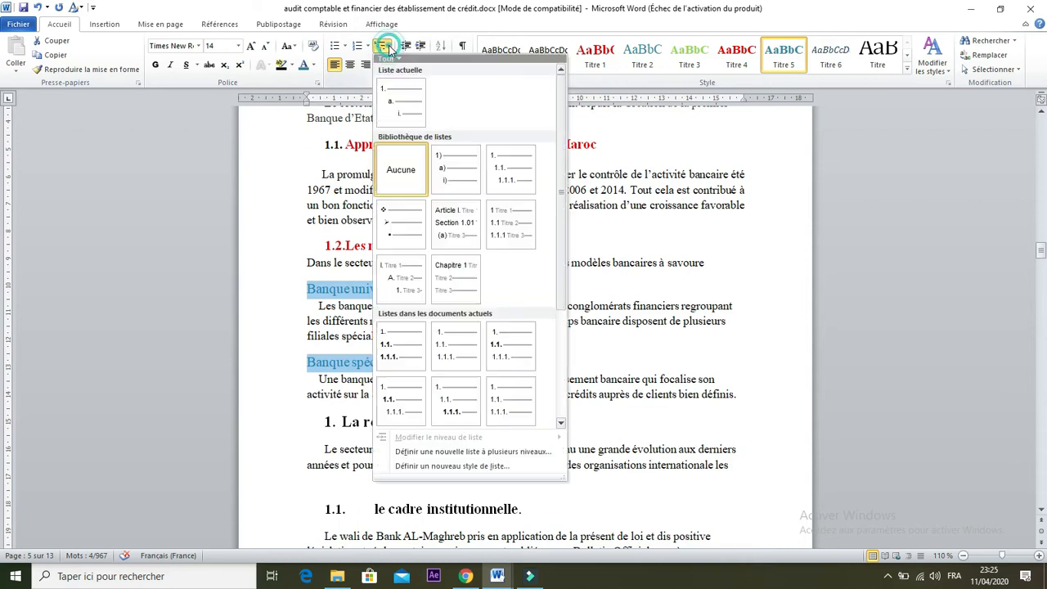
left_click(507, 171)
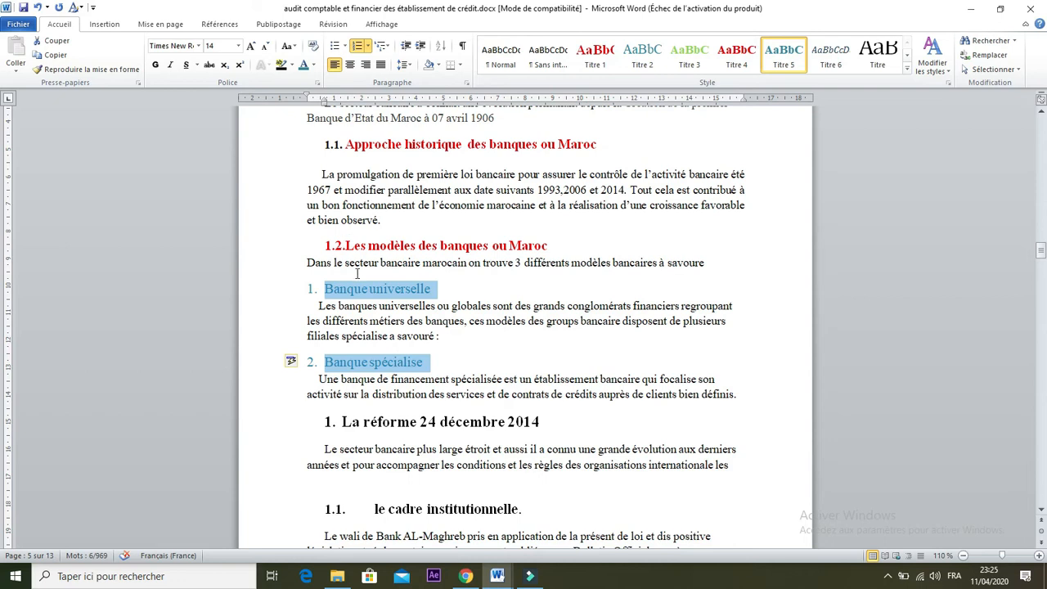
left_click(383, 48)
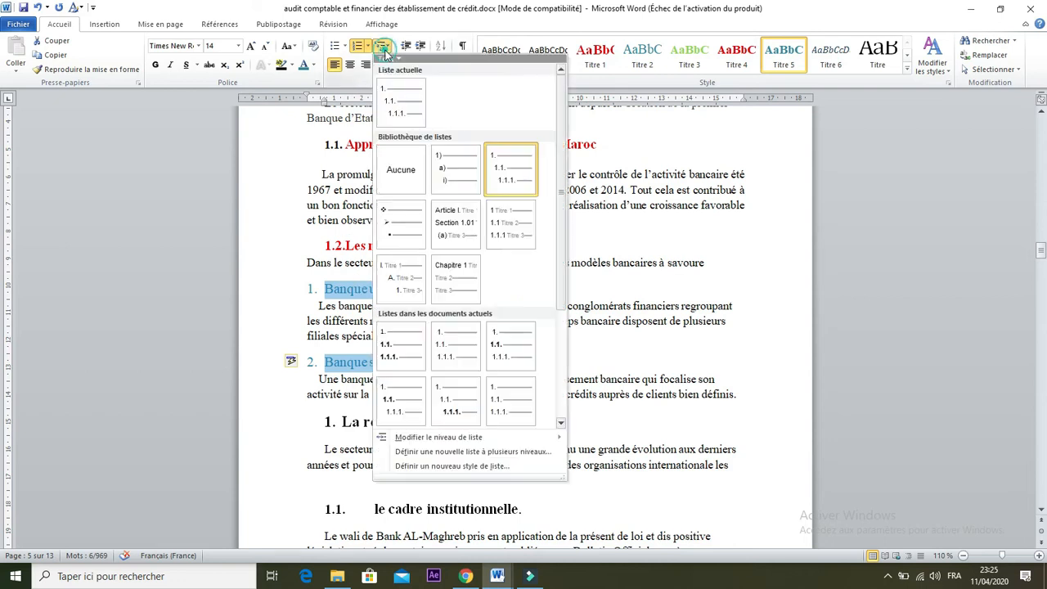
mouse_move(518, 439)
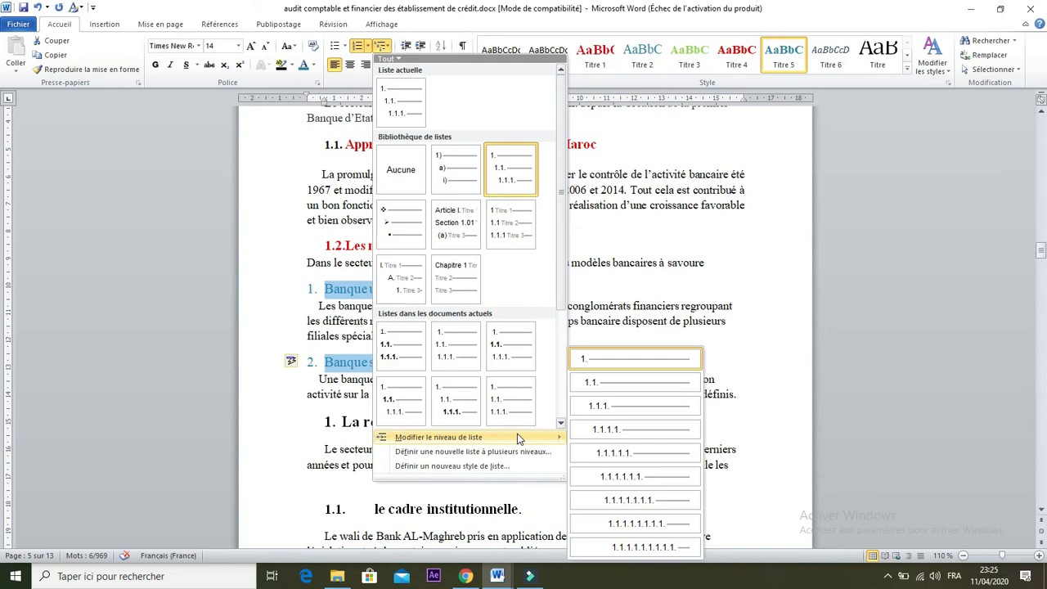
left_click(635, 408)
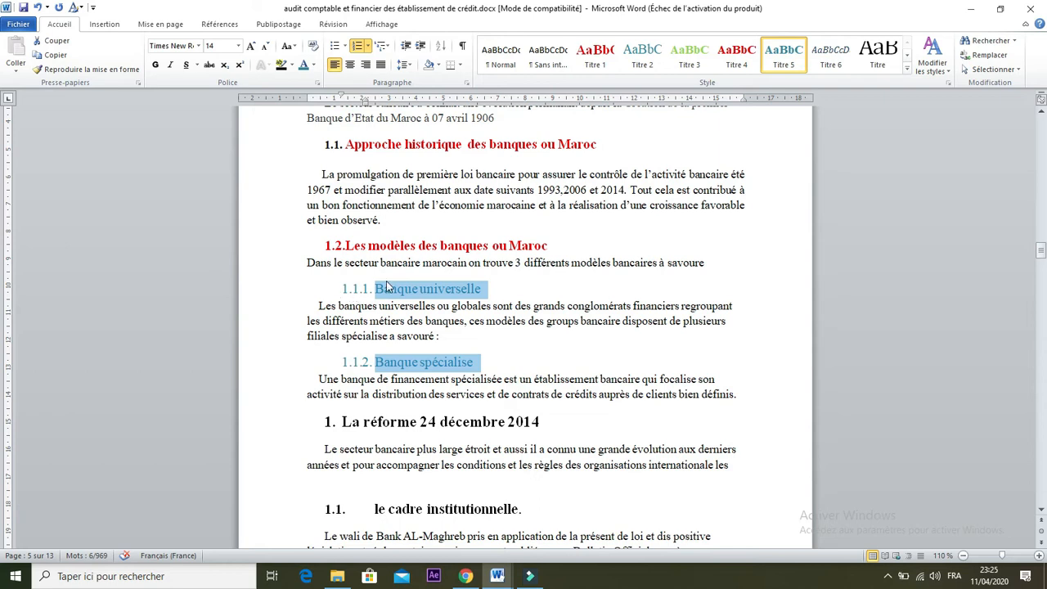
- Define a new list style for the two Titre 5 headings, starting the first level at 1 and the second level at 2
left_click(383, 46)
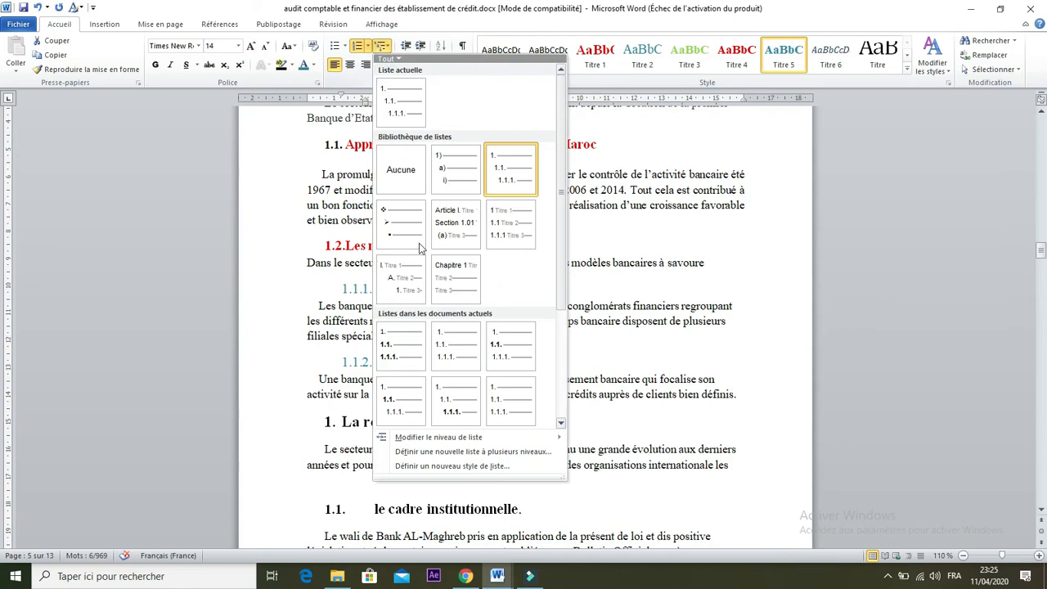
left_click(432, 467)
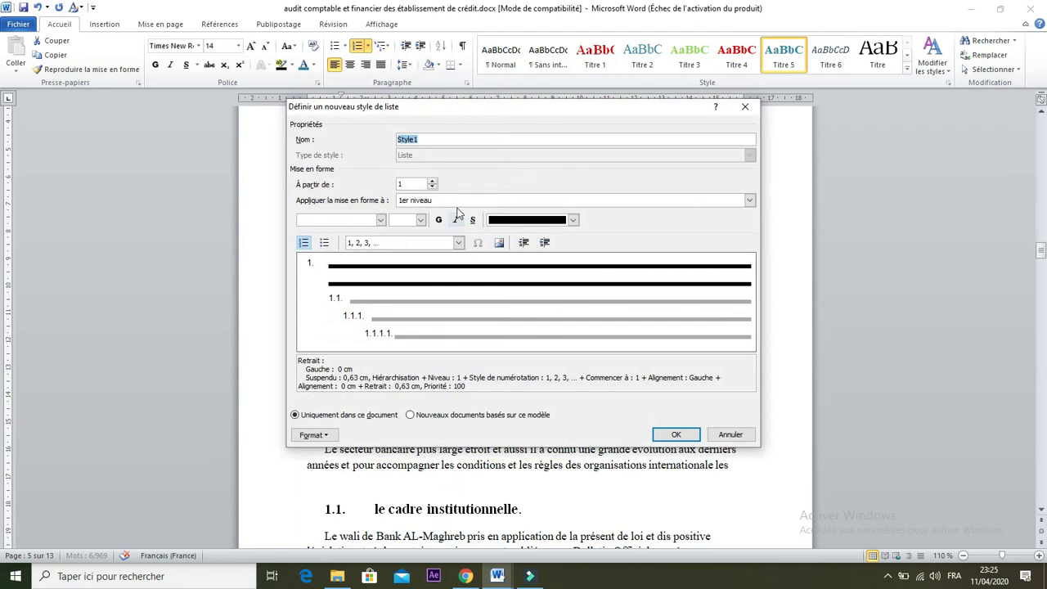
left_click(433, 180)
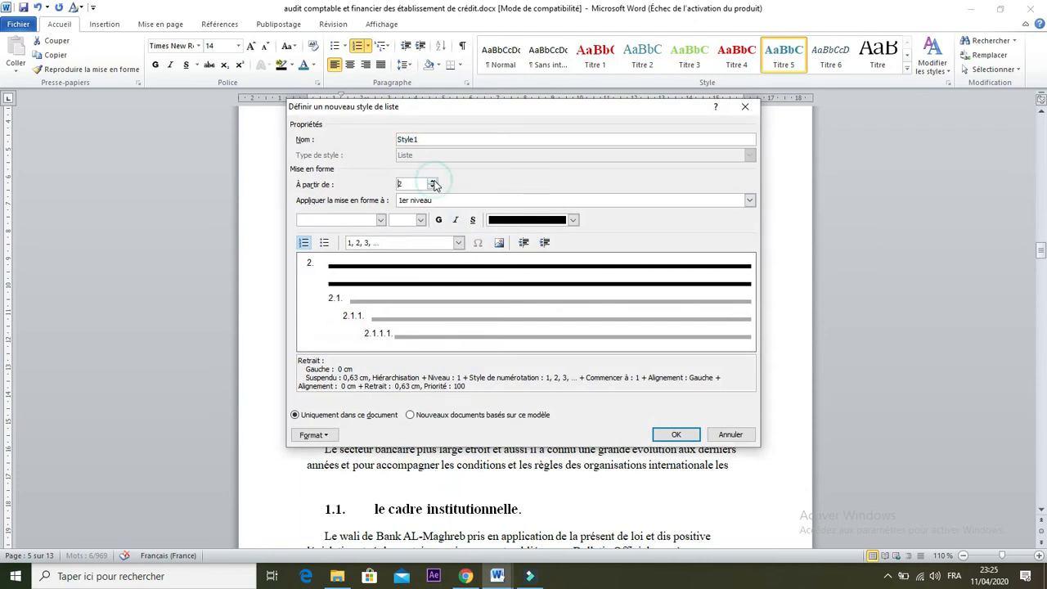
left_click(442, 201)
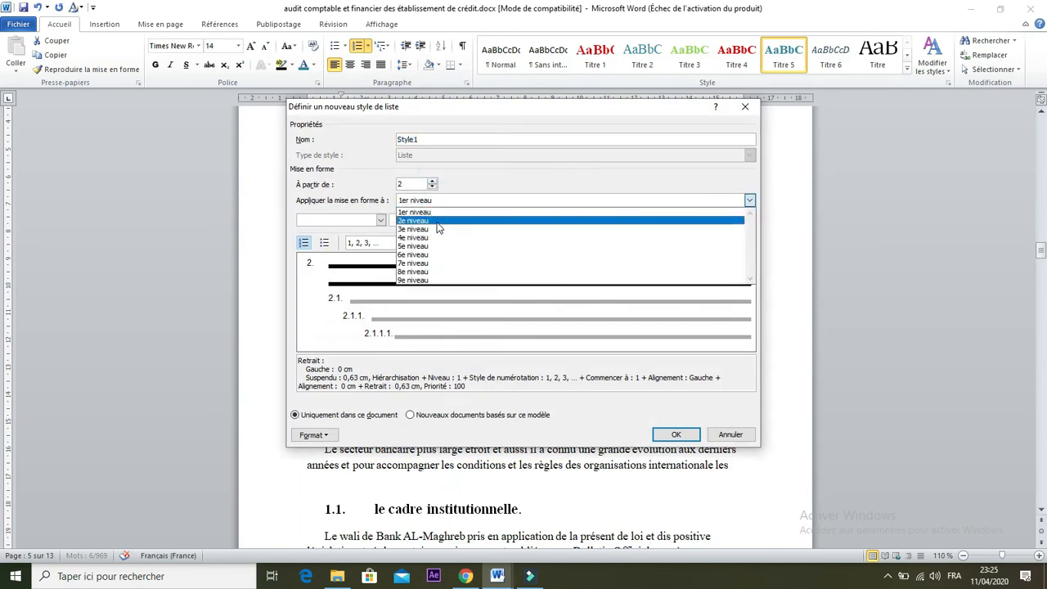
left_click(437, 223)
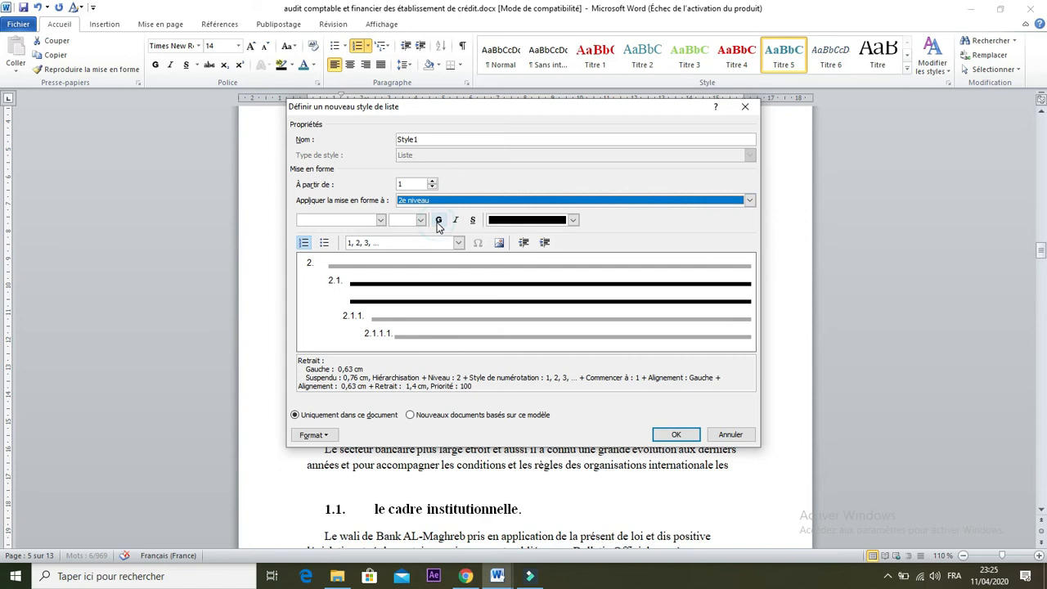
left_click(433, 182)
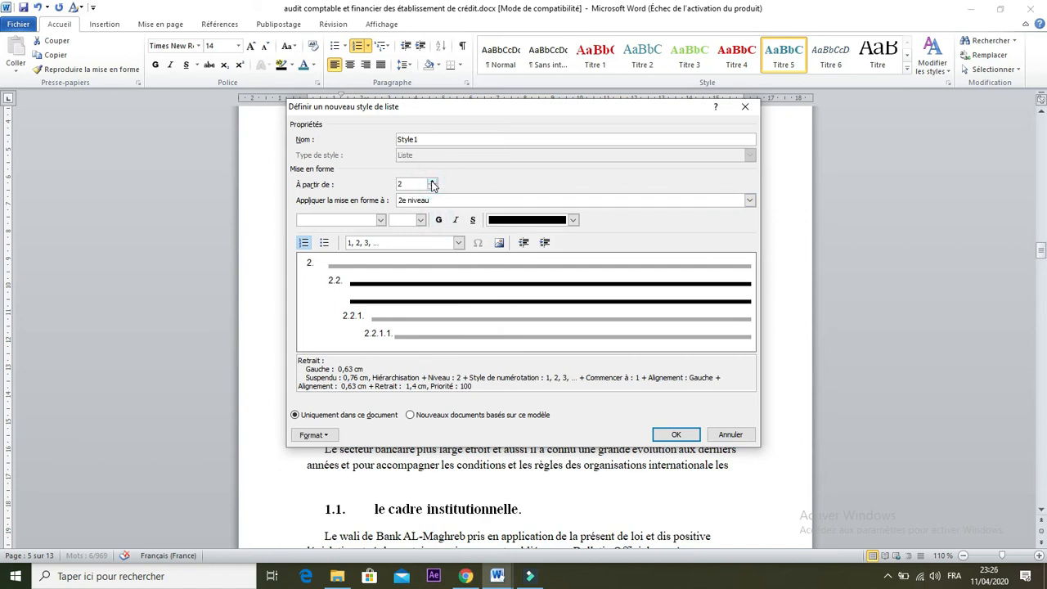
left_click(434, 201)
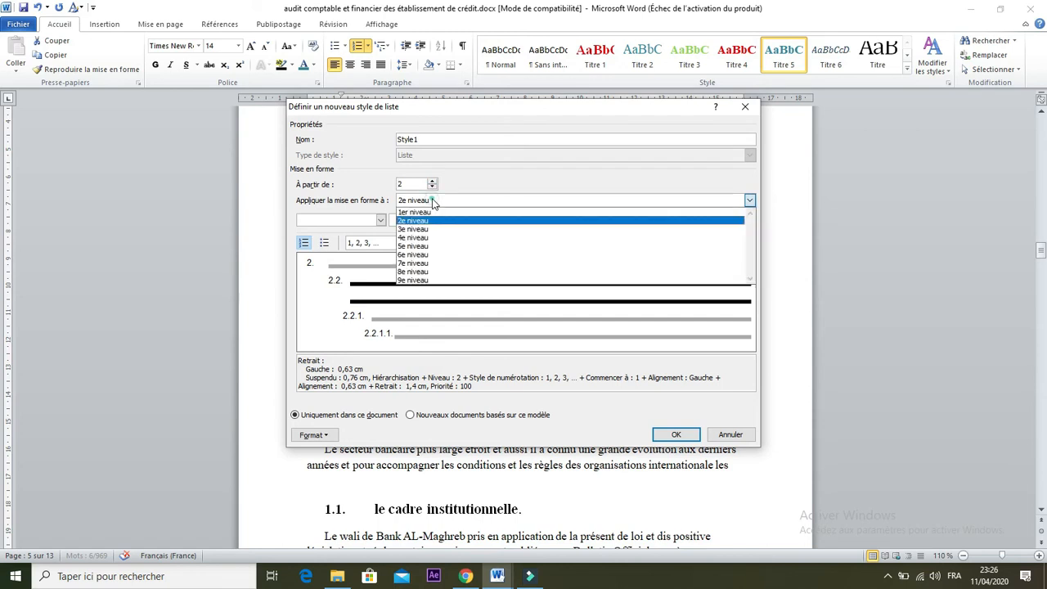
left_click(429, 213)
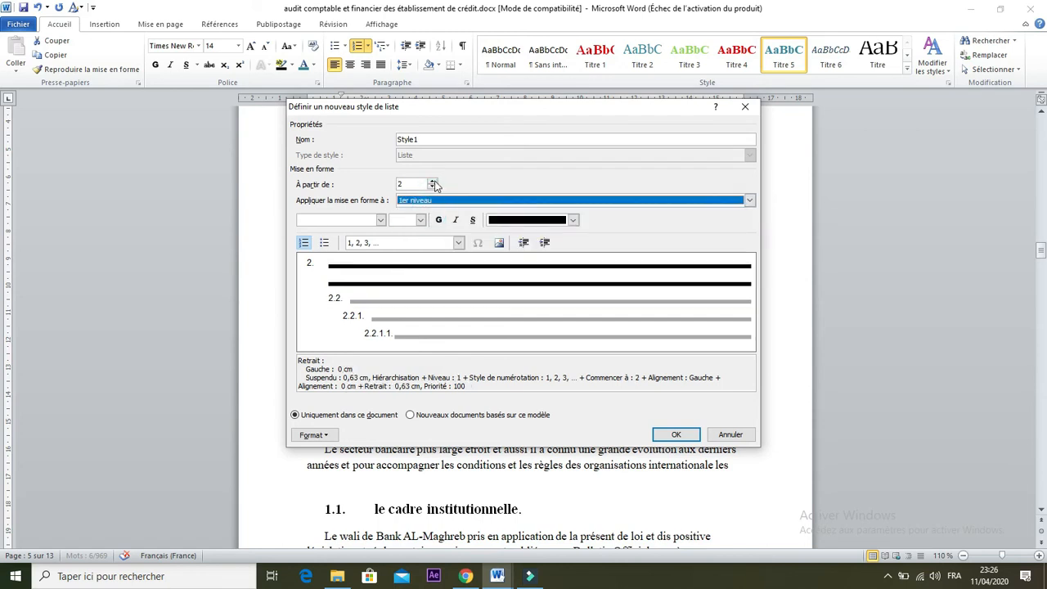
left_click(434, 182)
left_click(433, 188)
left_click(433, 188)
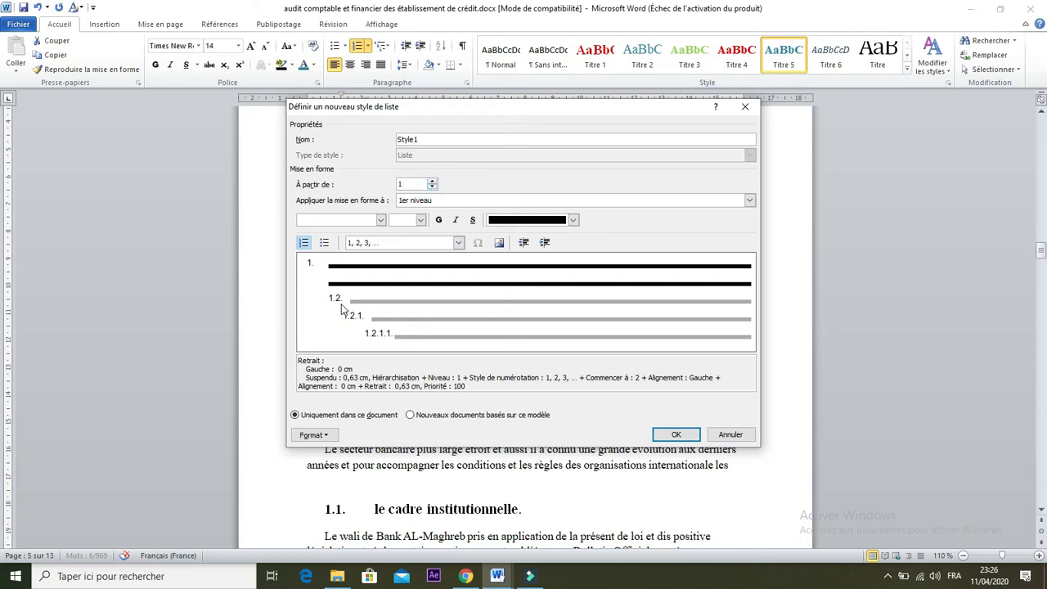
left_click(676, 435)
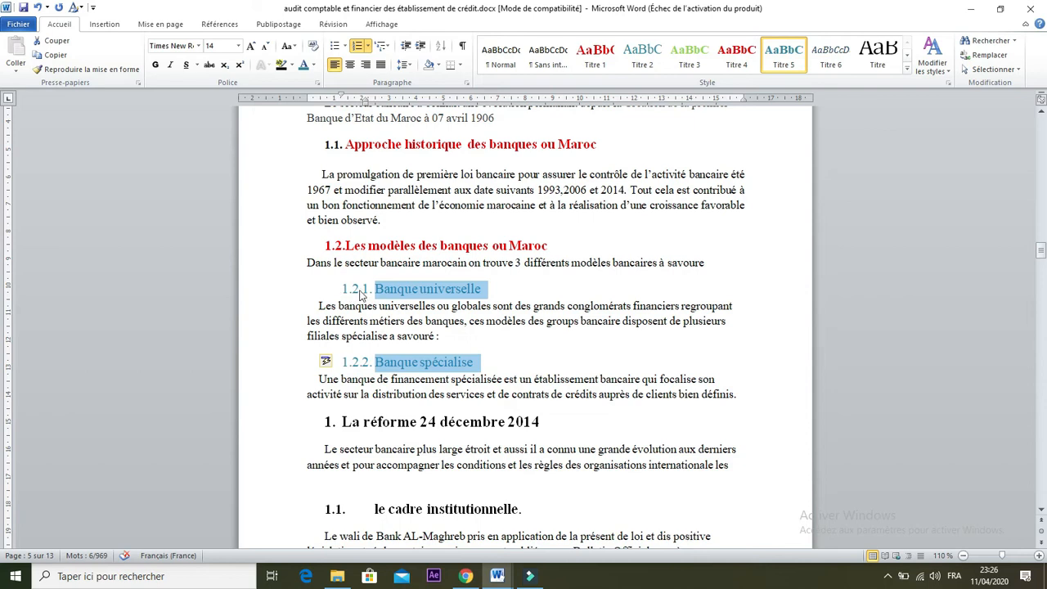
left_click(391, 364)
key("Down")
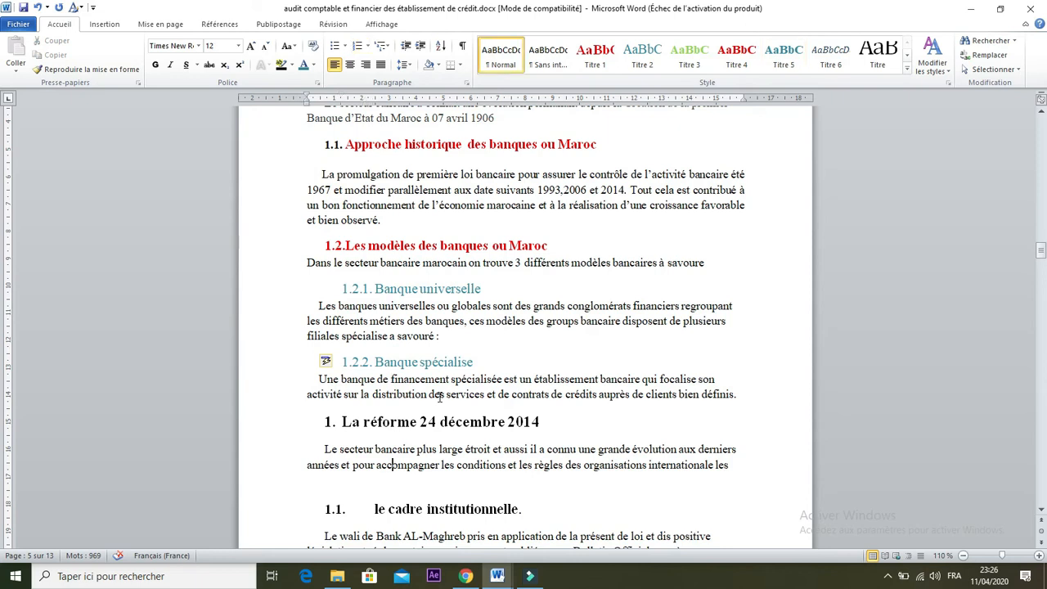
scroll(439, 396, "down", 10)
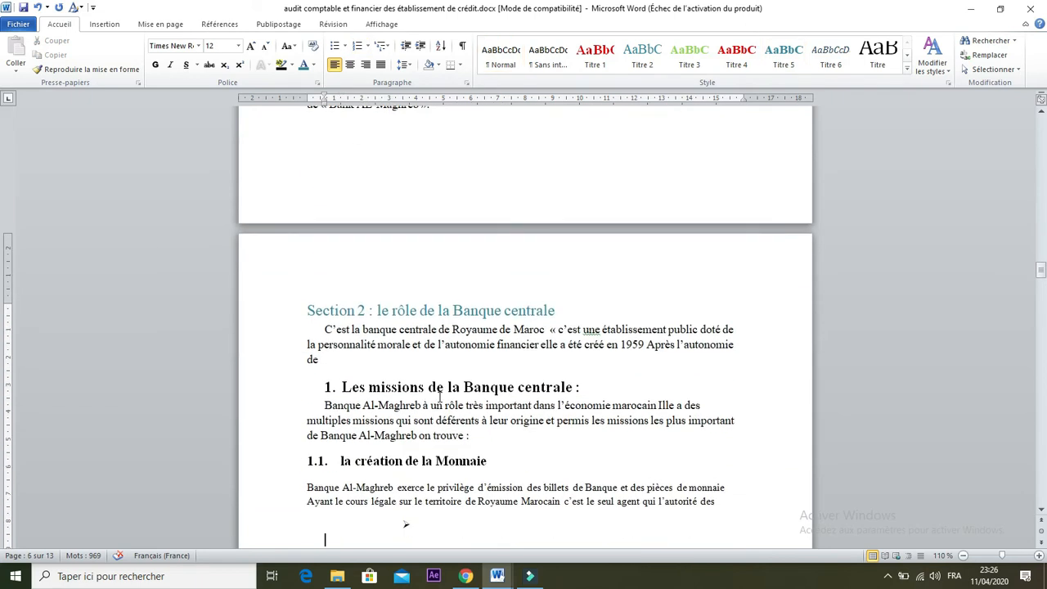
scroll(440, 396, "up", 8)
scroll(439, 396, "up", 20)
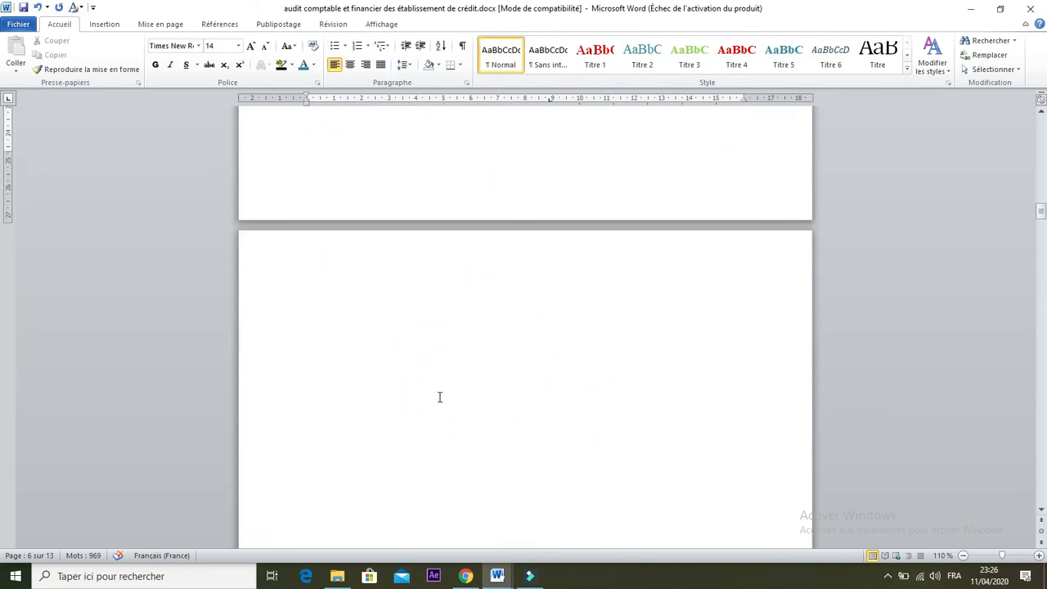
- Place the cursor on the first line of the blank page preceding the CH1 chapter, removing one empty line
scroll(440, 397, "up", 10)
left_click(439, 397)
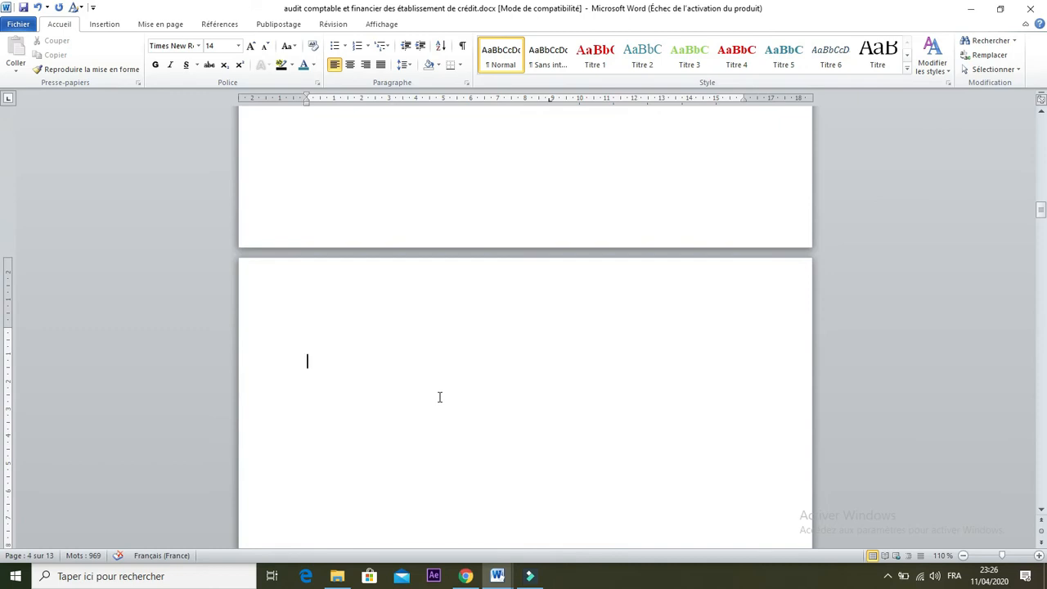
left_click(317, 308)
left_click(317, 307)
left_click(317, 308)
key("BackSpace")
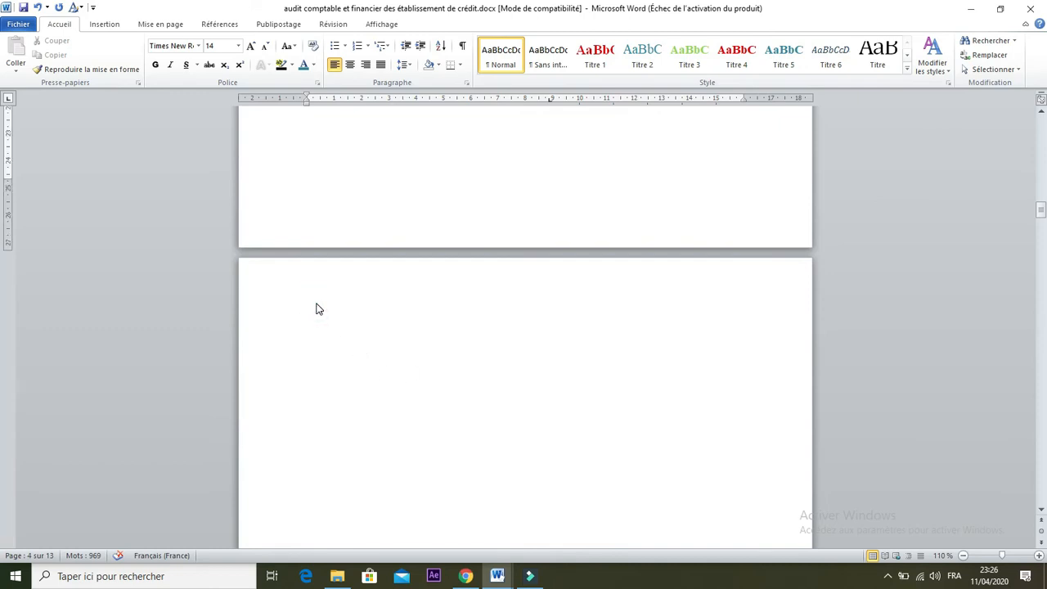
left_click(318, 308)
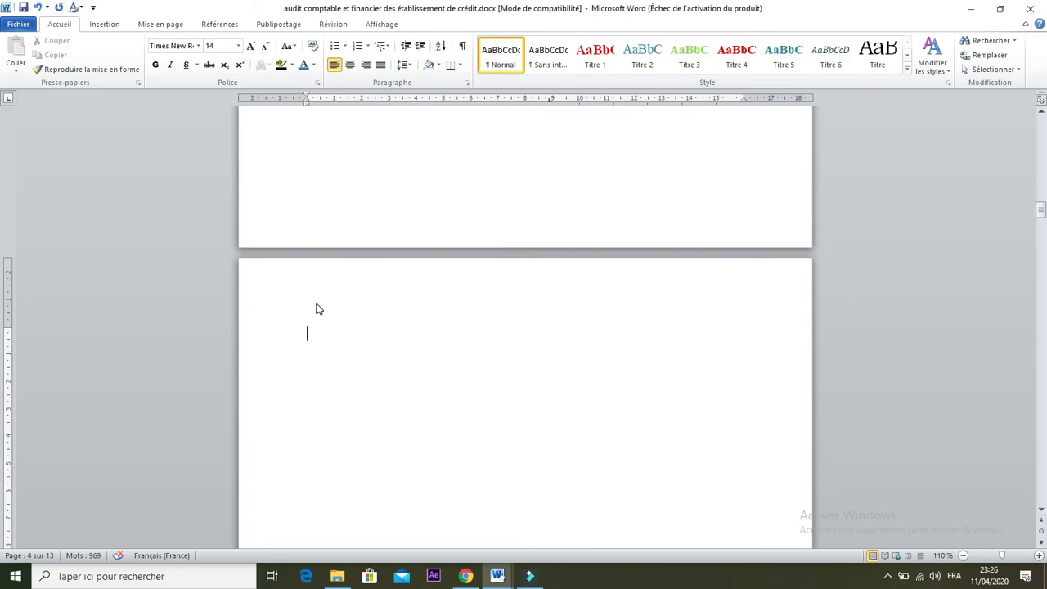
- Try the predefined Table automatique 1 table of contents on the blank page and undo its insertion
left_click(235, 24)
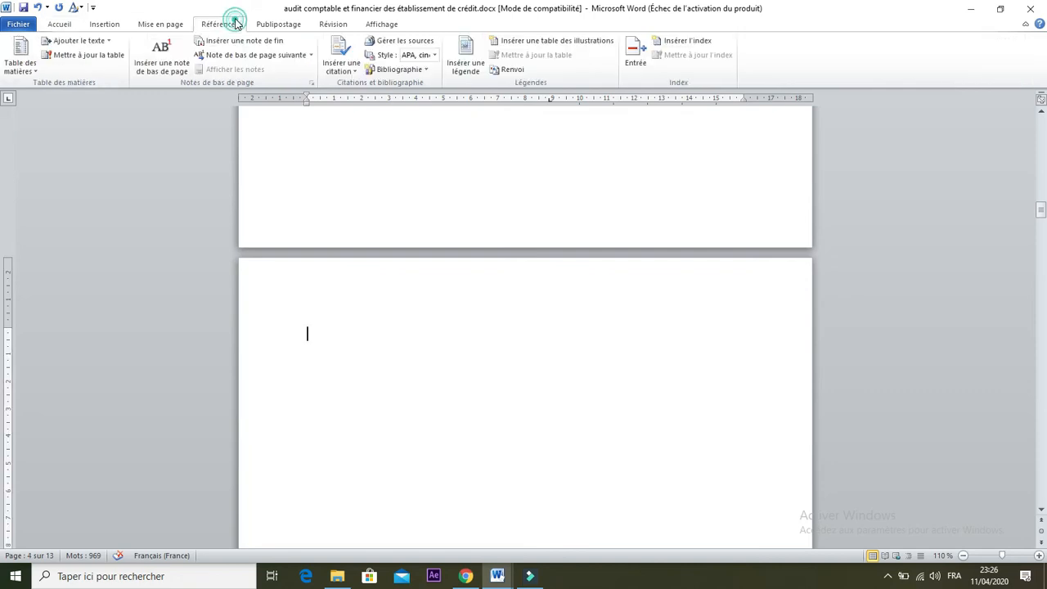
left_click(24, 70)
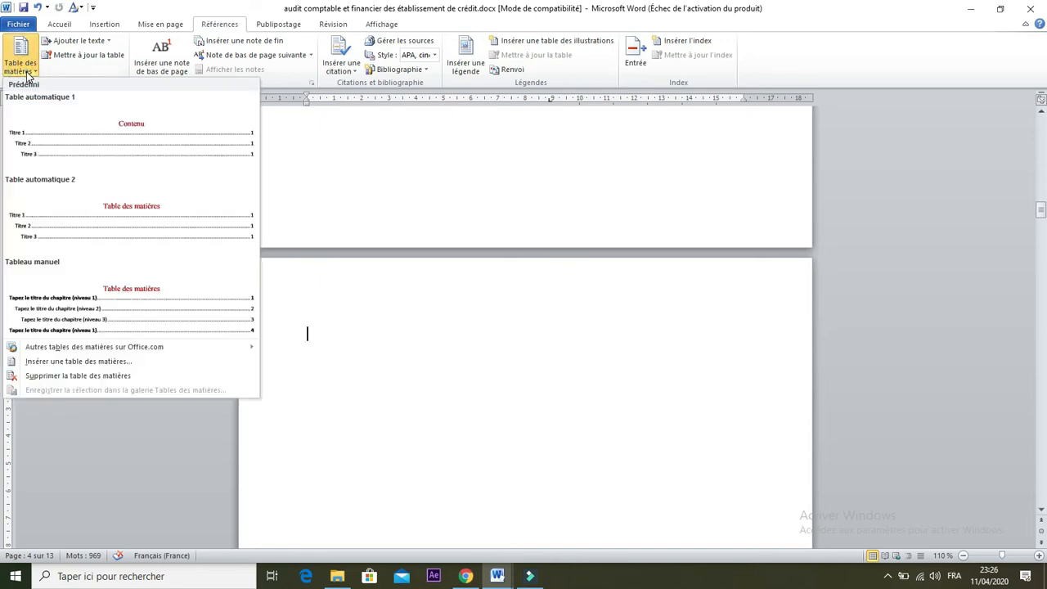
left_click(92, 142)
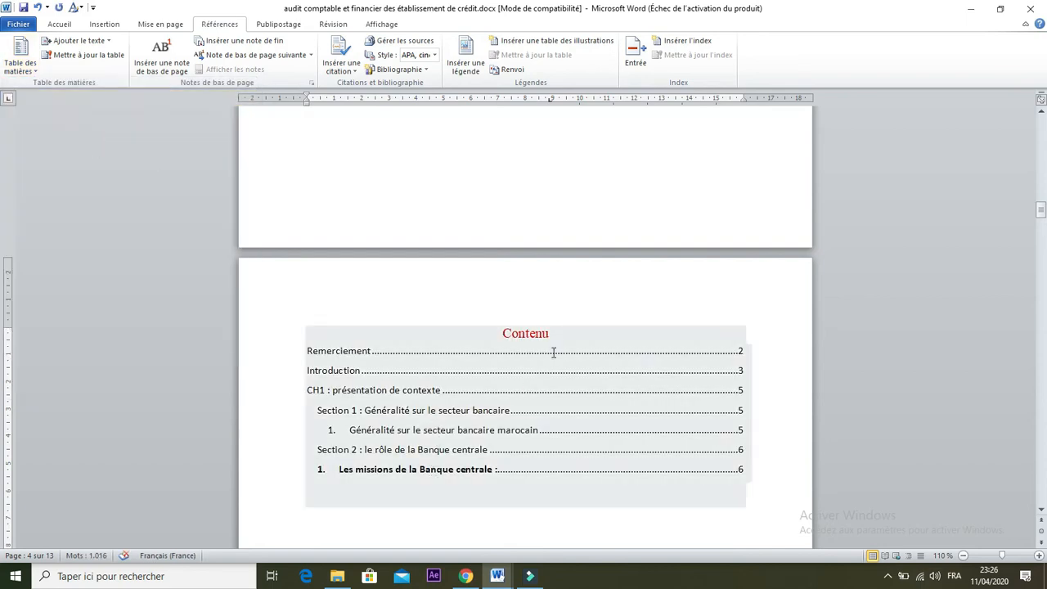
left_click_drag(558, 325, 511, 350)
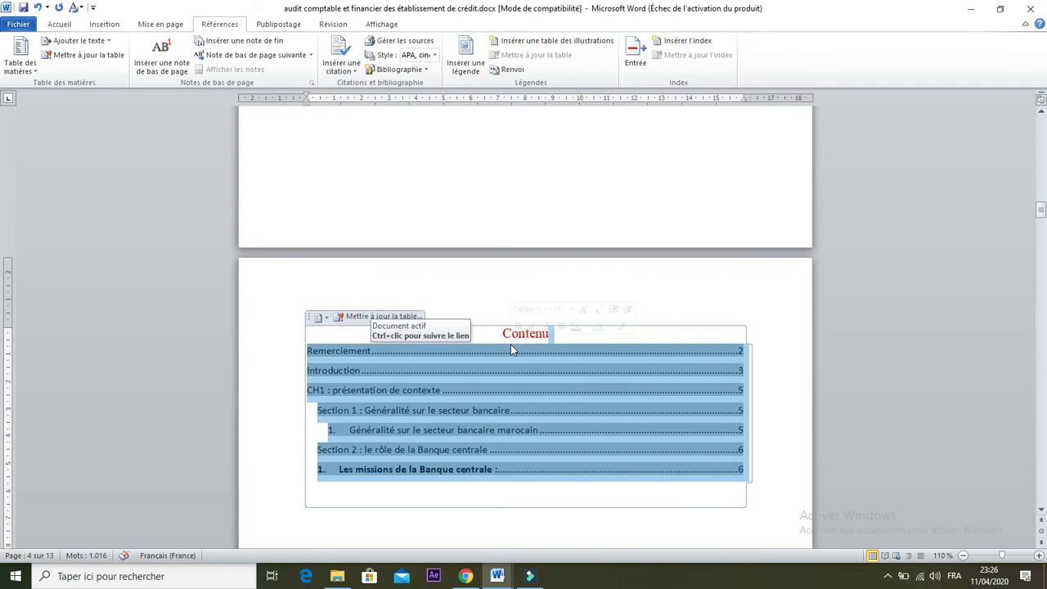
left_click(511, 347)
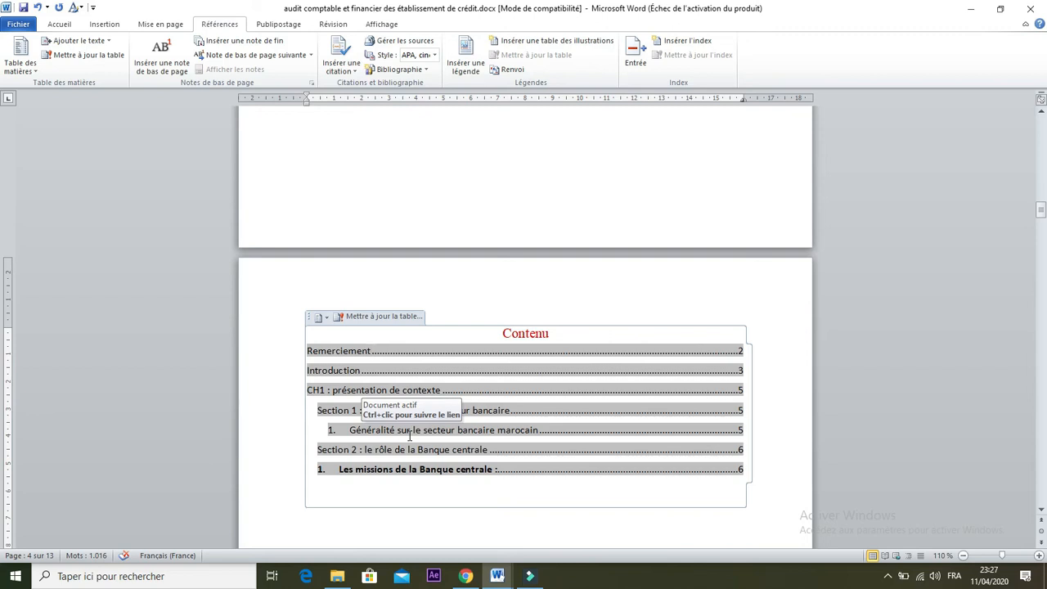
key("ctrl+z")
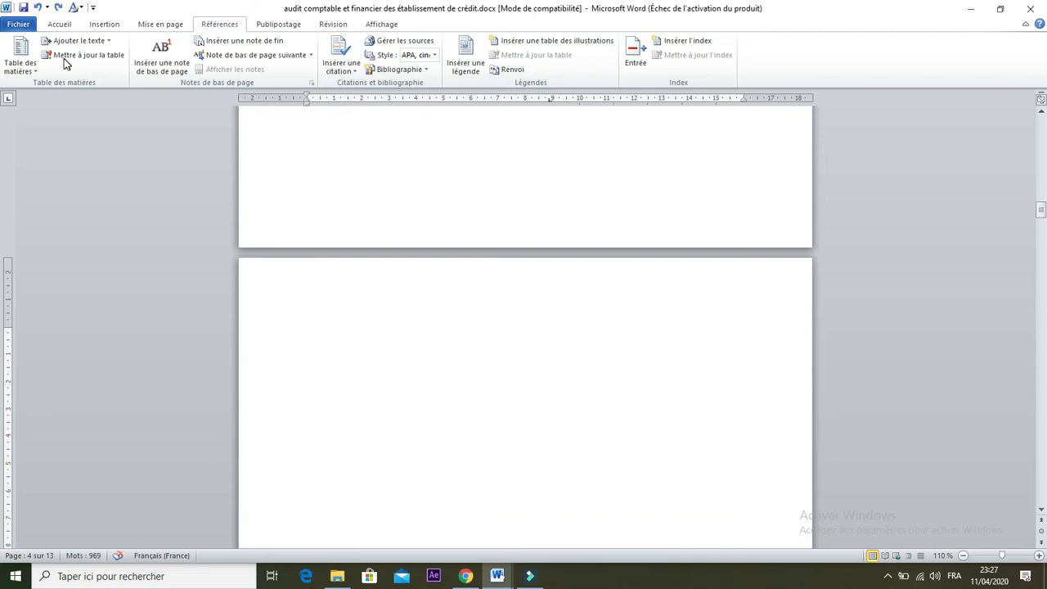
- Insert a custom table of contents on the blank page, displaying 5 heading levels
left_click(23, 70)
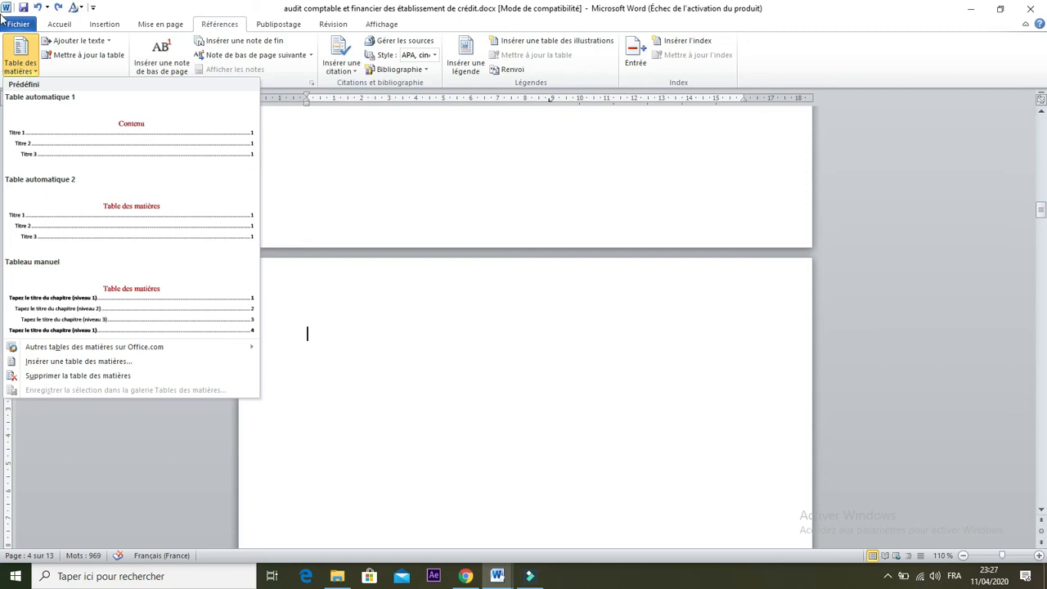
left_click(91, 363)
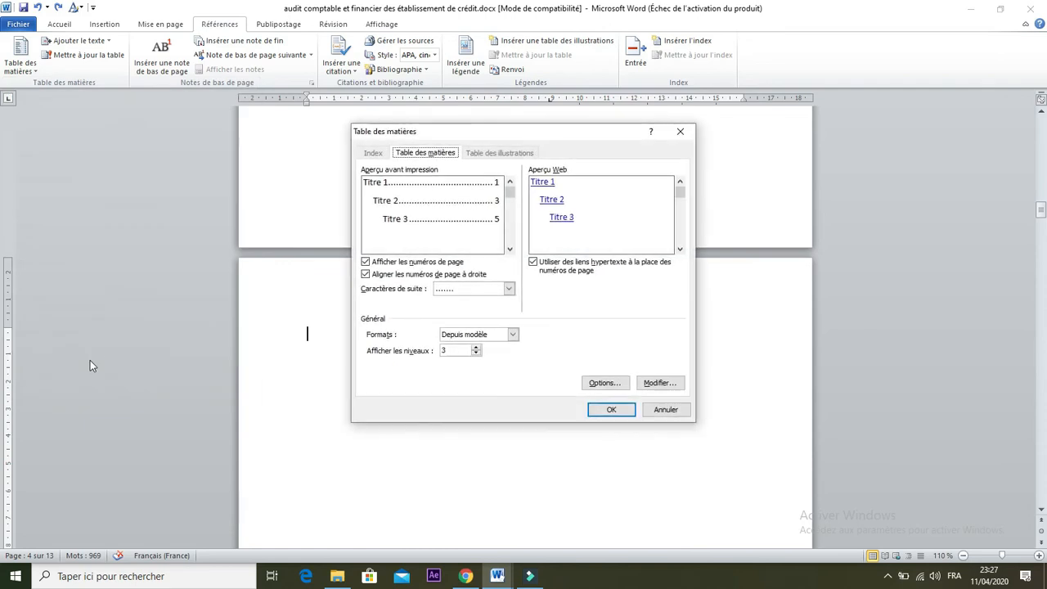
left_click(476, 347)
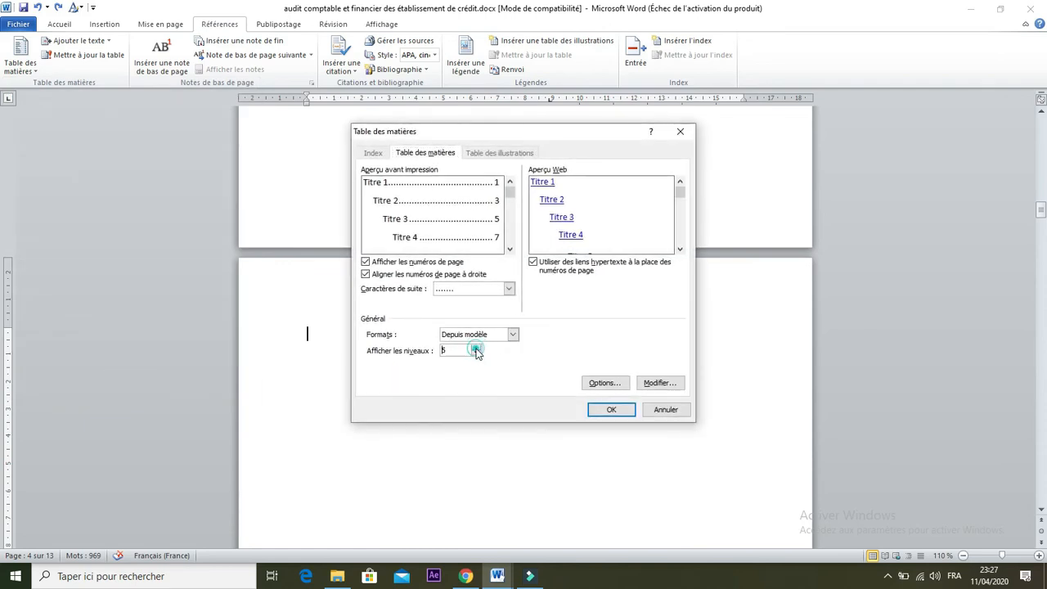
left_click(475, 347)
left_click(475, 347)
left_click(613, 412)
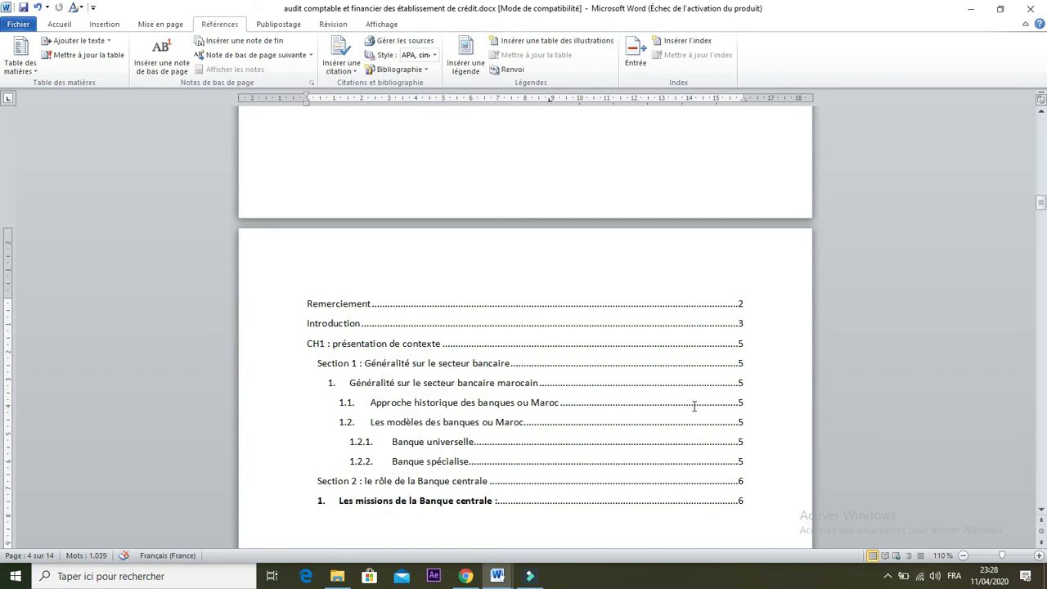
left_click(738, 403)
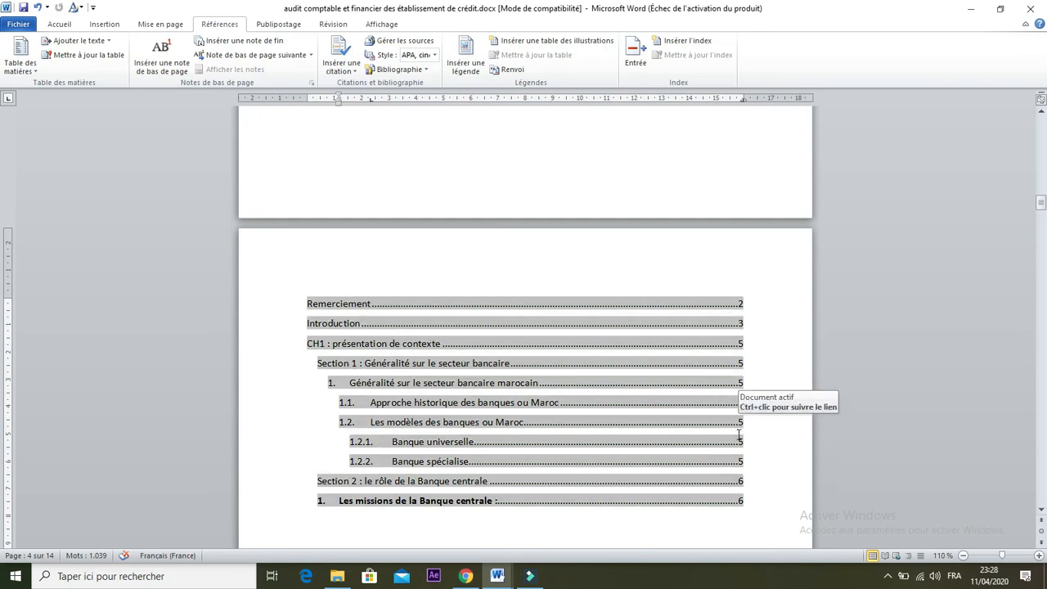
left_click(607, 446)
right_click(390, 342)
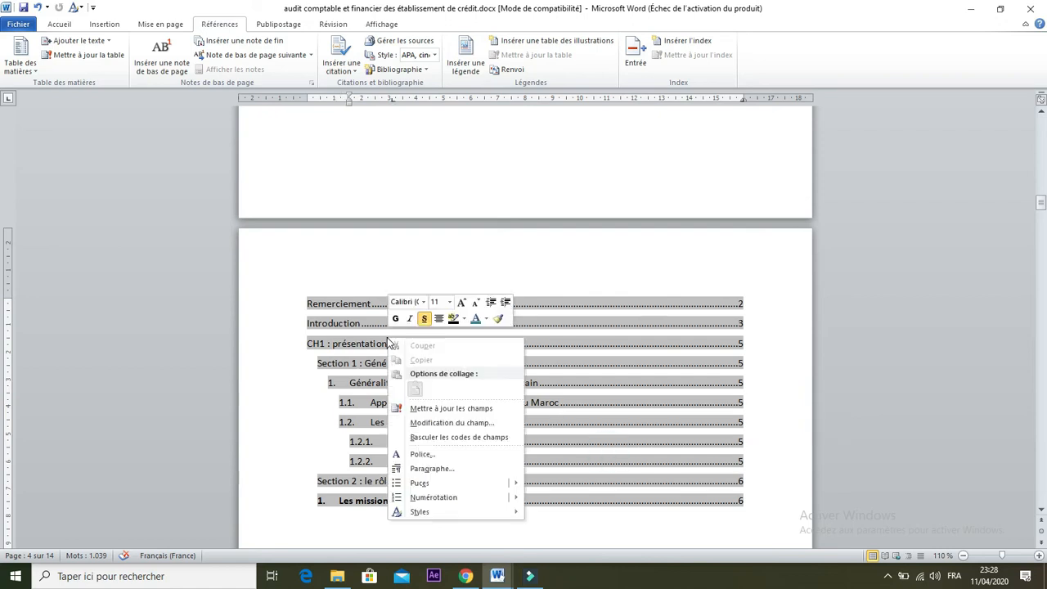
left_click(374, 340)
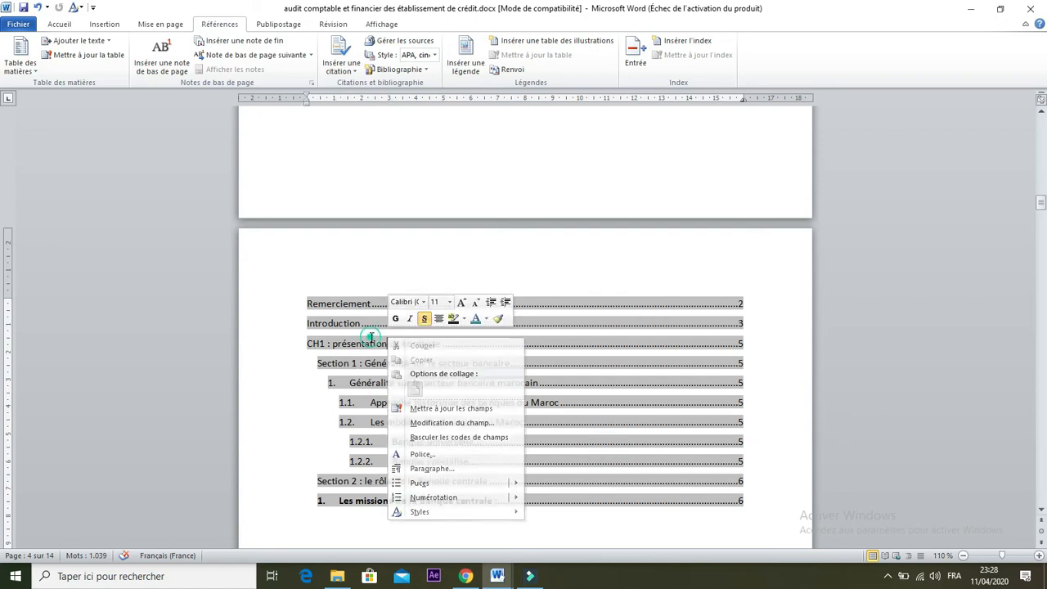
left_click(330, 296)
left_click(382, 347)
- Delete the empty lines above the "CH1 : présentation de contexte" heading so the chapter starts at the top of its page
scroll(383, 352, "down", 10)
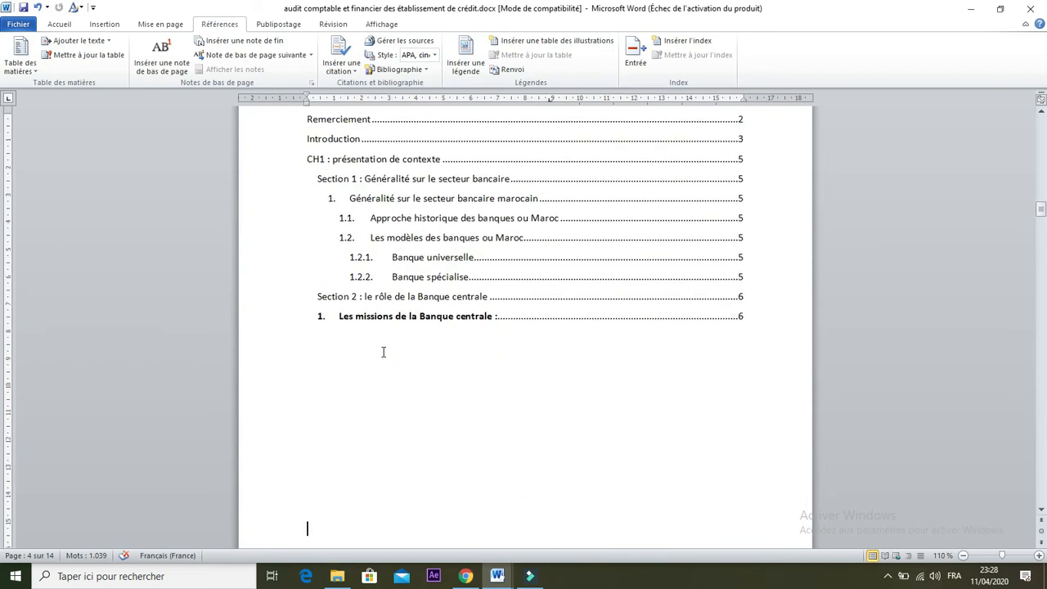
scroll(383, 352, "down", 5)
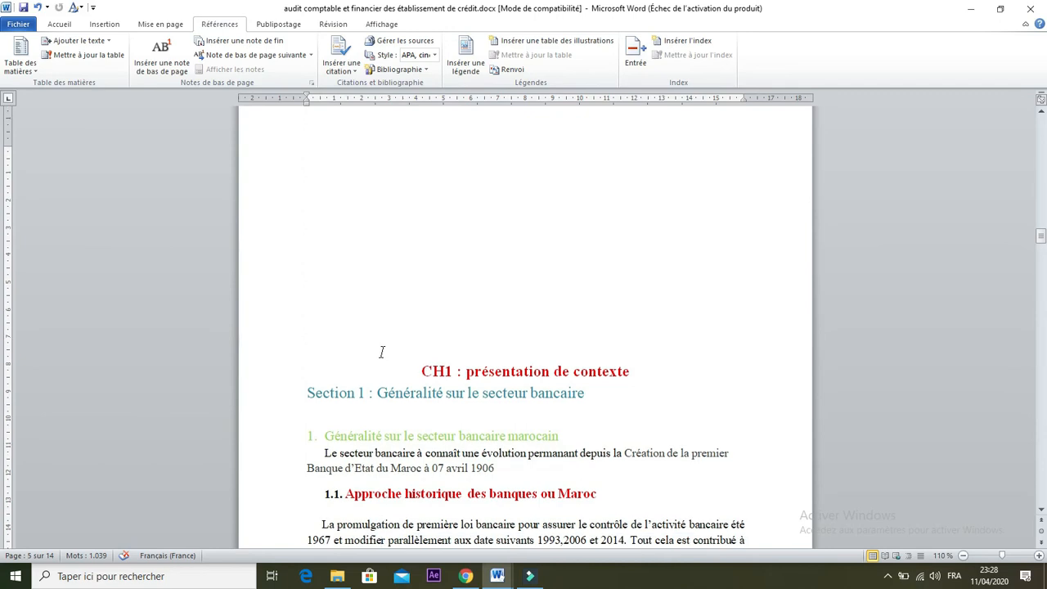
key("Up")
key("Up")
key("Up")
key("Up")
key("Up")
key("BackSpace")
key("BackSpace")
key("BackSpace")
key("BackSpace")
key("BackSpace")
key("BackSpace")
key("BackSpace")
key("BackSpace")
key("BackSpace")
key("BackSpace")
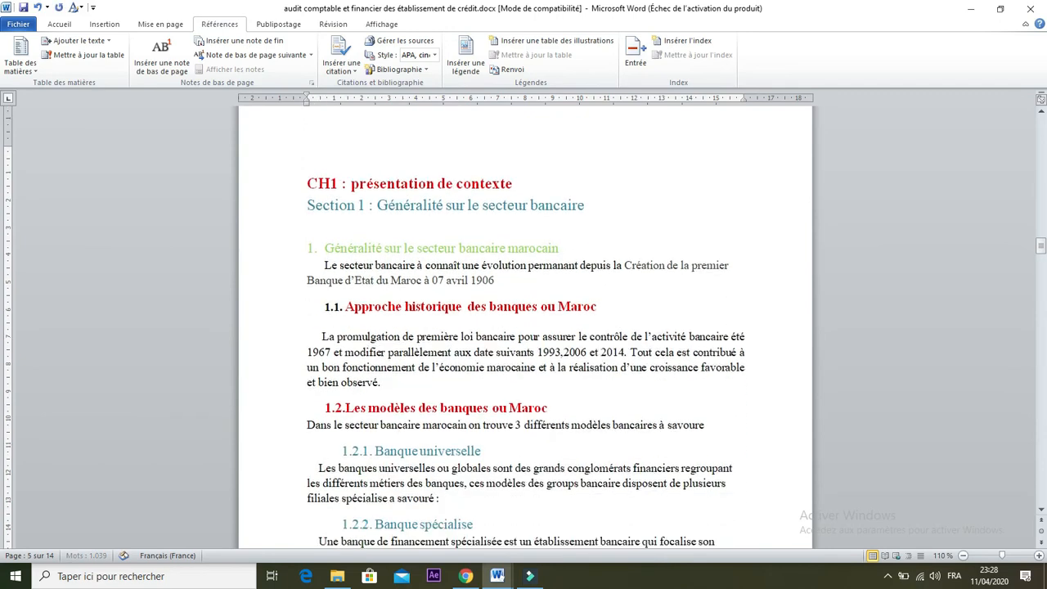
key("ctrl+Return")
key("ctrl+z")
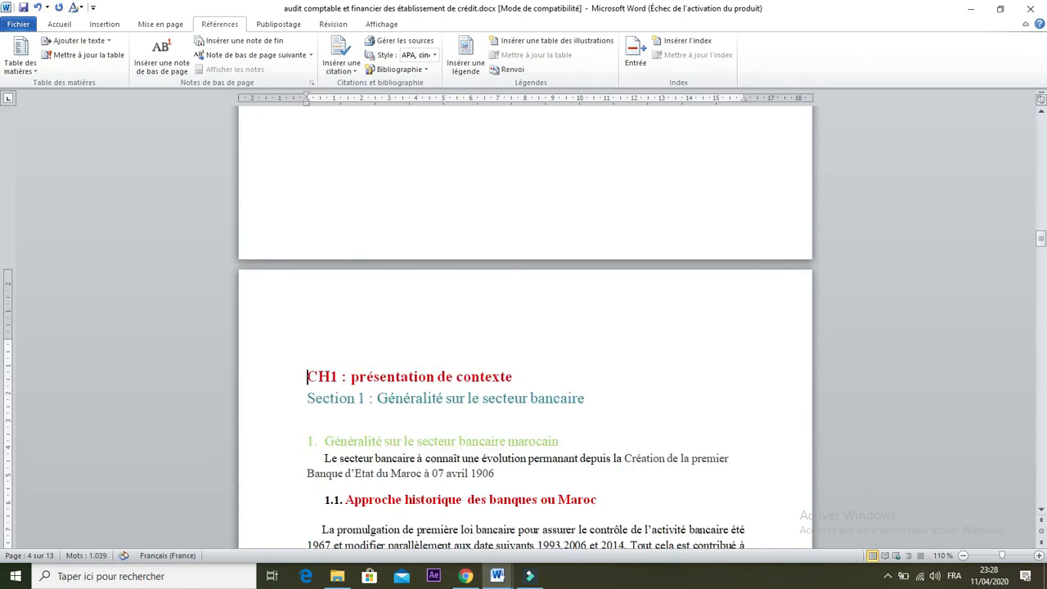